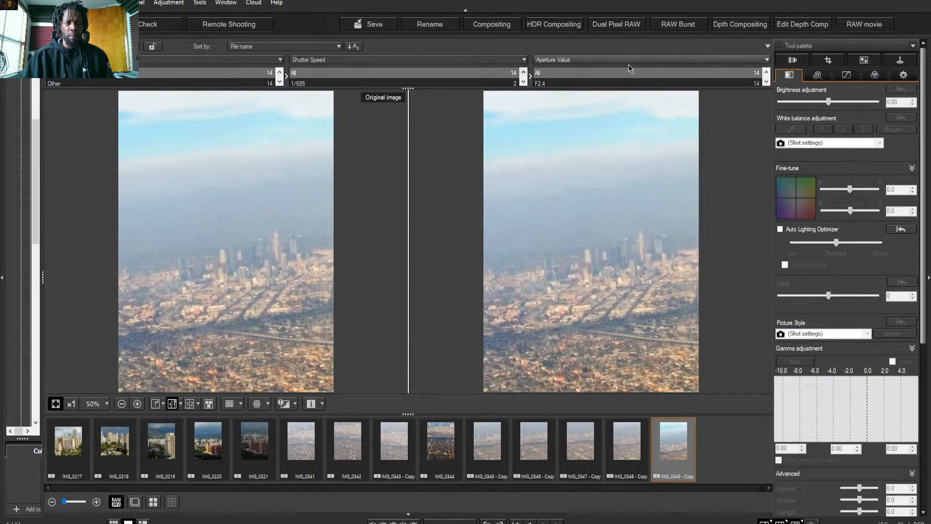
{"action": "left_click", "coordinate": [765, 82]}
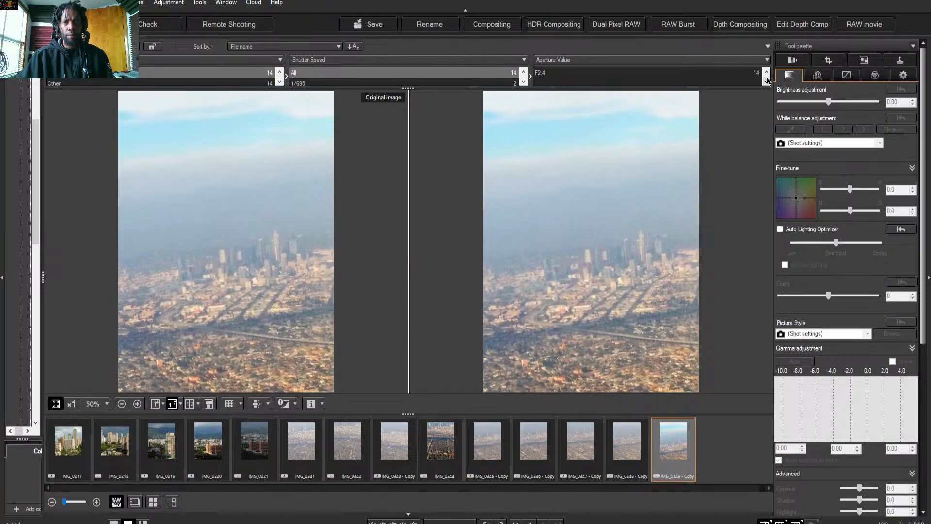
{"action": "left_click", "coordinate": [766, 72]}
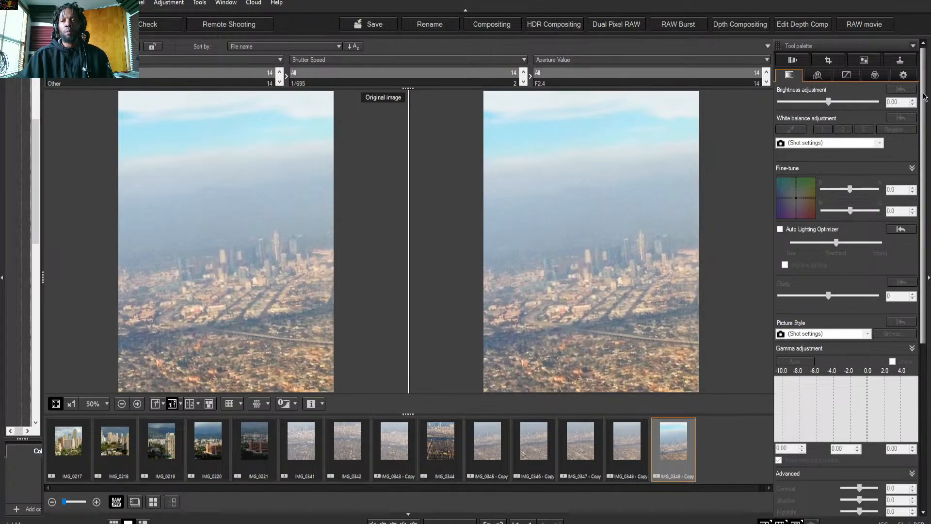
{"action": "scroll", "coordinate": [921, 97], "scroll_direction": "down", "scroll_amount": 3}
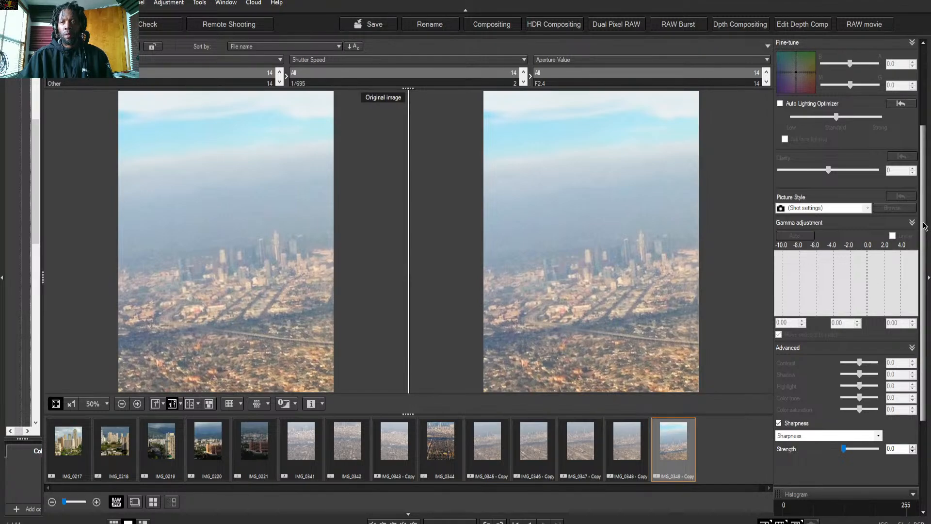
{"action": "mouse_move", "coordinate": [923, 226]}
{"action": "left_mouse_down"}
{"action": "mouse_move", "coordinate": [922, 171]}
{"action": "mouse_move", "coordinate": [922, 228]}
{"action": "left_mouse_up"}
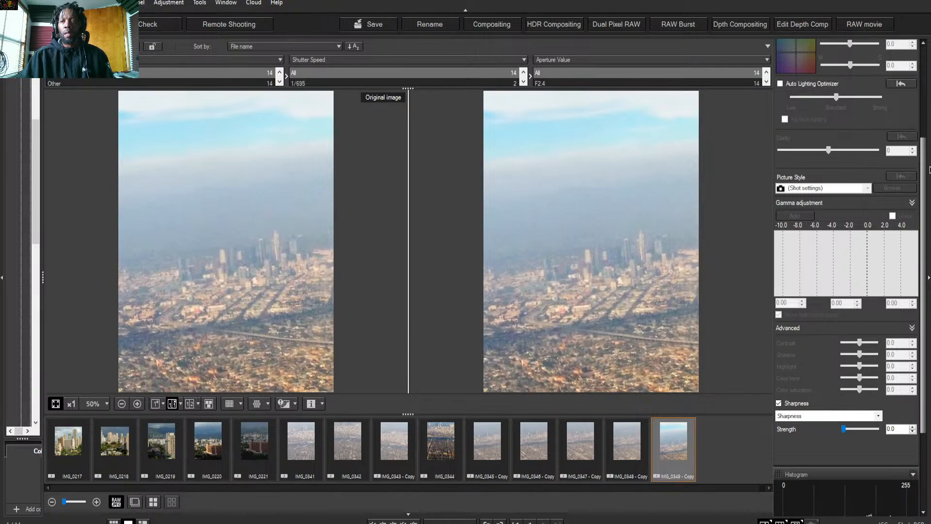
{"action": "scroll", "coordinate": [925, 194], "scroll_direction": "up", "scroll_amount": 3}
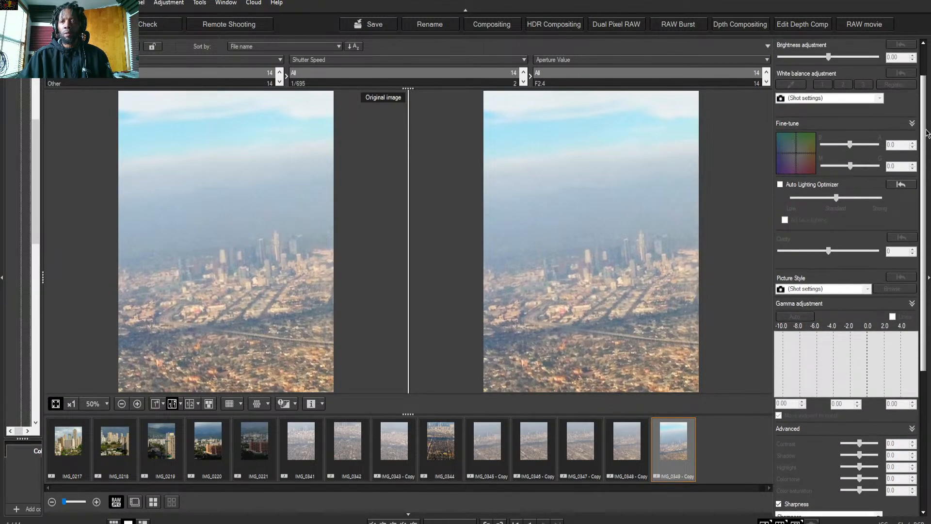
Enable the Auto Lighting Optimizer at the Standard level, comparing the photo with it on and off and trying the Strong level.
{"action": "left_click", "coordinate": [780, 183]}
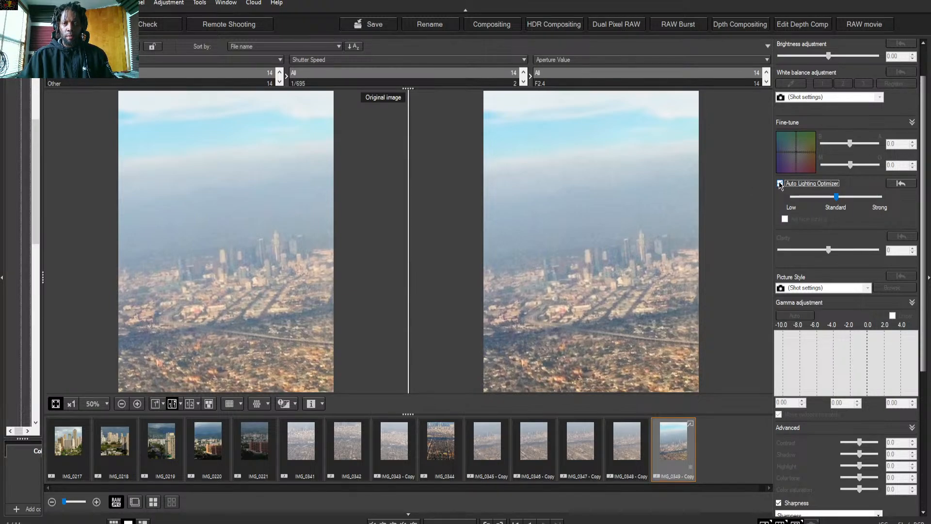
{"action": "left_click", "coordinate": [780, 183]}
{"action": "left_click", "coordinate": [779, 184]}
{"action": "left_click", "coordinate": [779, 183]}
{"action": "left_click", "coordinate": [779, 183]}
{"action": "left_click", "coordinate": [780, 183]}
{"action": "left_click", "coordinate": [780, 183]}
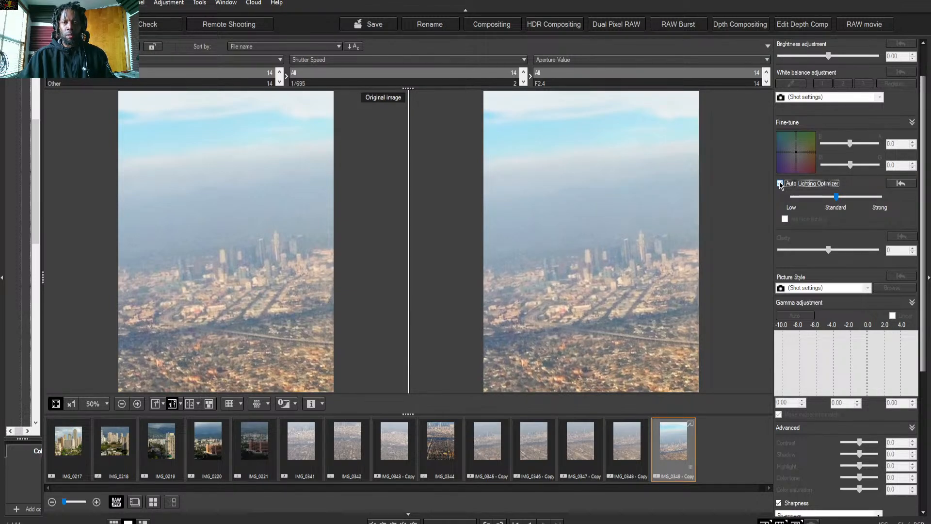
{"action": "left_click", "coordinate": [836, 198]}
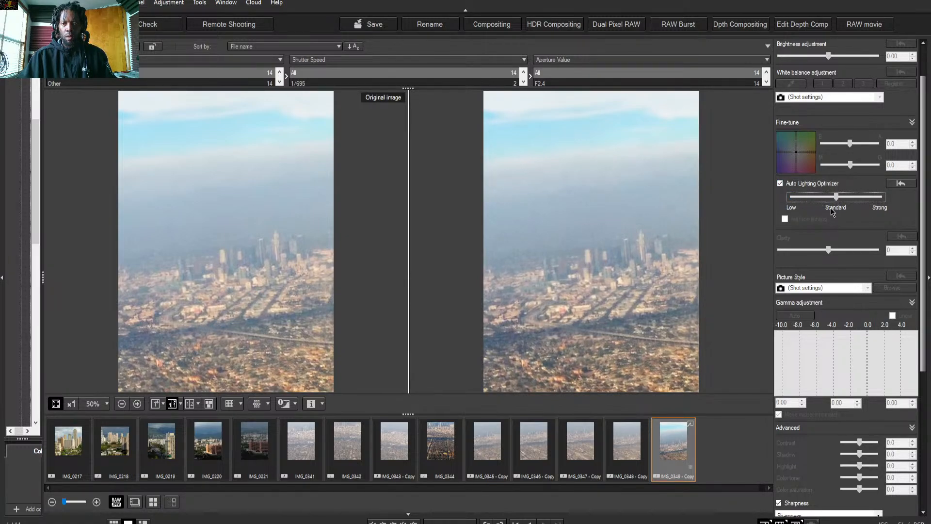
{"action": "left_click", "coordinate": [880, 197]}
{"action": "left_click", "coordinate": [835, 199]}
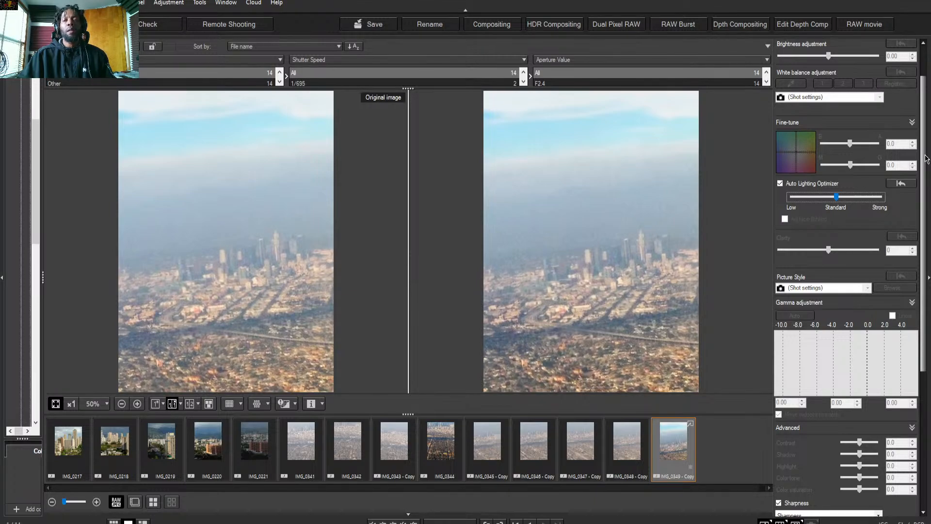
{"action": "left_click_drag", "start_coordinate": [925, 160], "coordinate": [925, 294]}
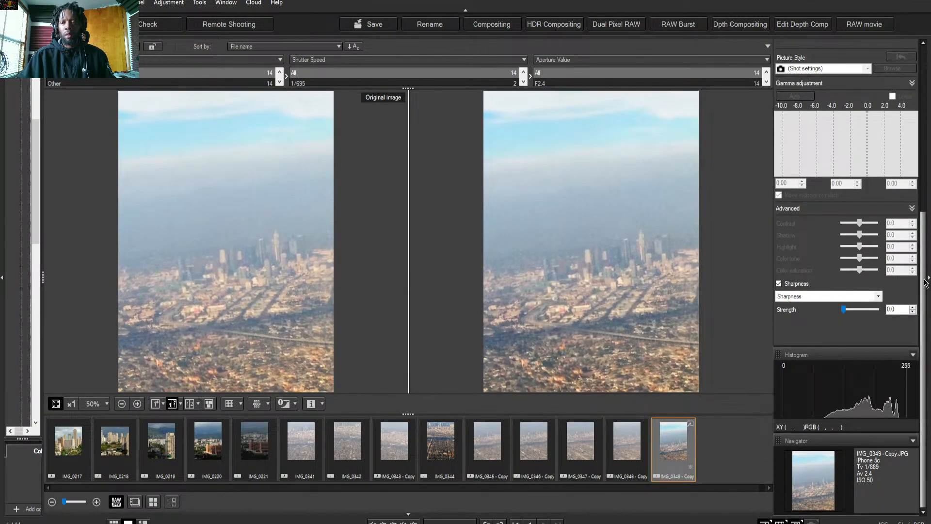
{"action": "scroll", "coordinate": [925, 282], "scroll_direction": "up", "scroll_amount": 5}
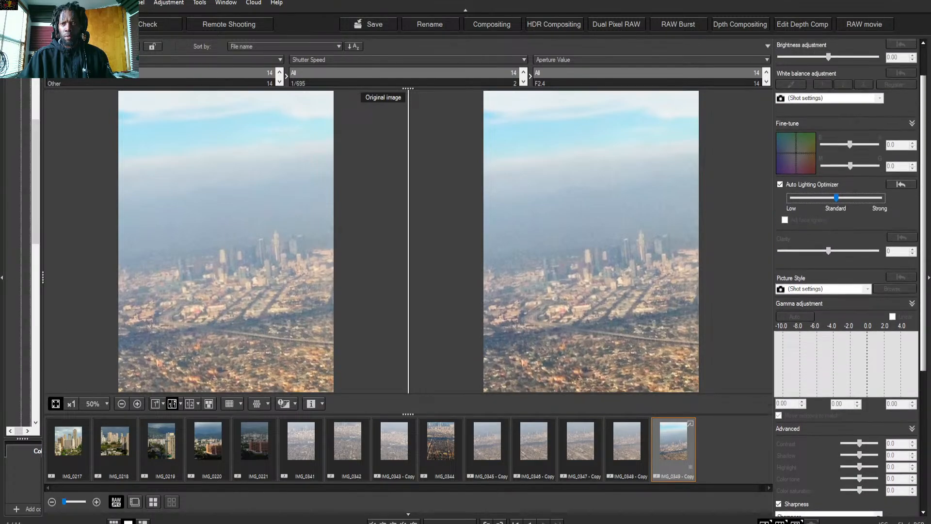
{"action": "scroll", "coordinate": [851, 281], "scroll_direction": "up", "scroll_amount": 1}
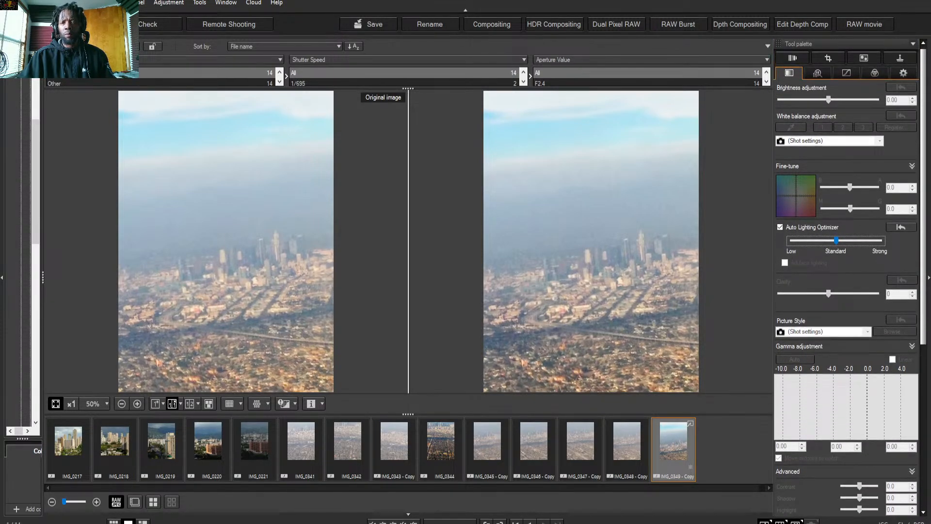
{"action": "scroll", "coordinate": [851, 281], "scroll_direction": "up", "scroll_amount": 1}
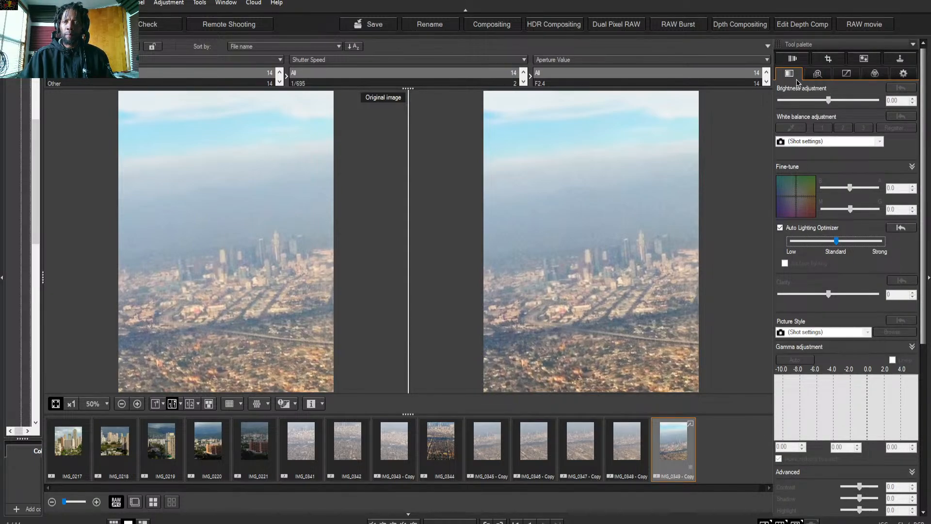
Preview the built-up area below the city skyline in the noise-reduction sub-window at 1:1 magnification.
{"action": "left_click", "coordinate": [818, 76]}
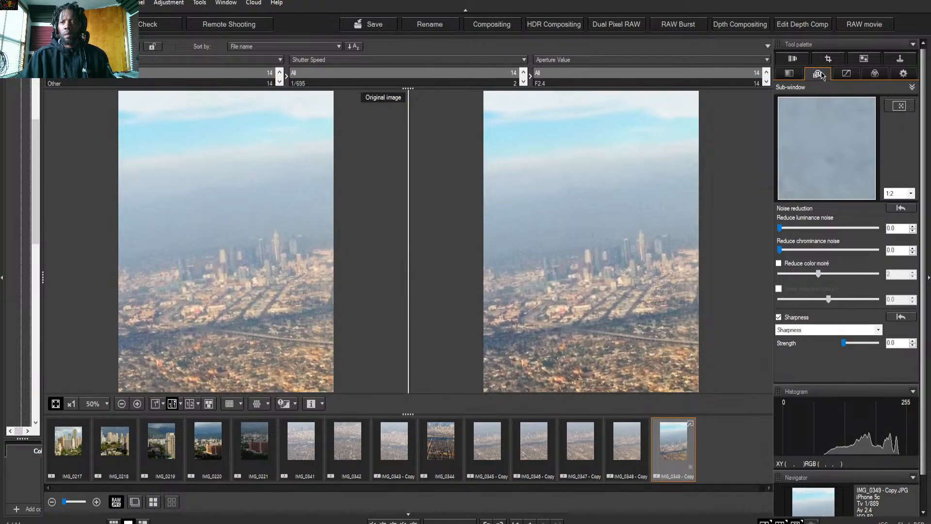
{"action": "left_click", "coordinate": [898, 109]}
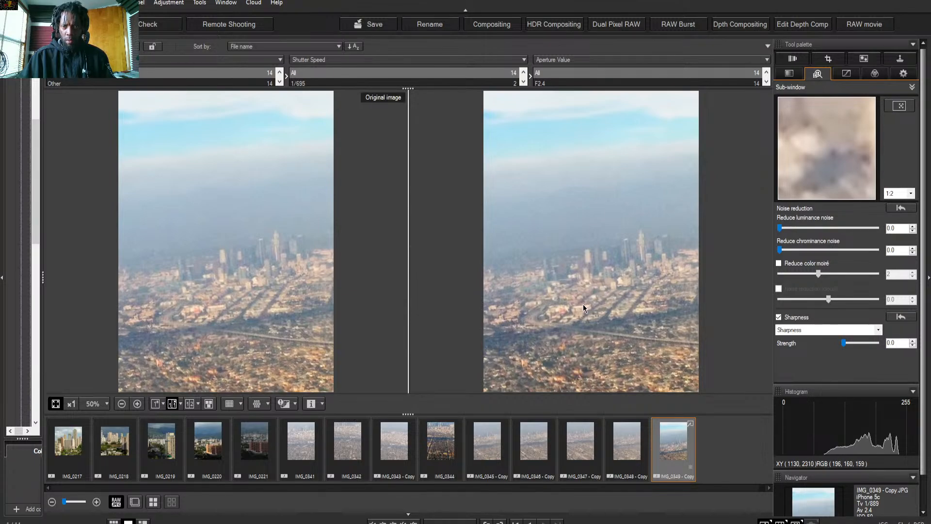
{"action": "left_click", "coordinate": [907, 107]}
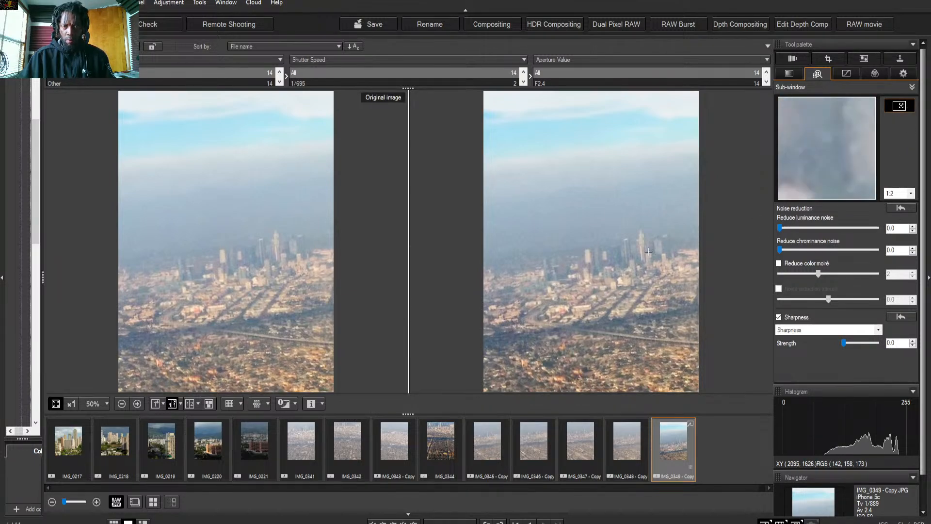
{"action": "left_click", "coordinate": [562, 310]}
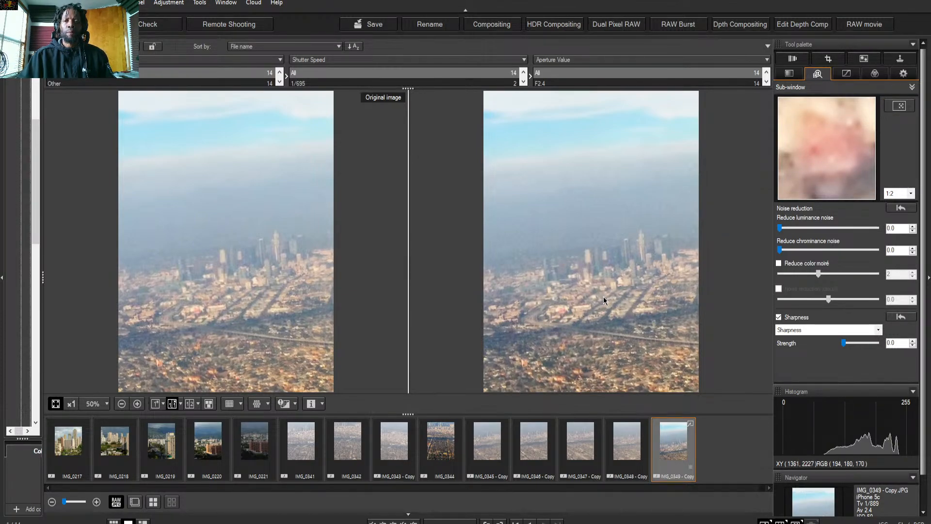
{"action": "left_click", "coordinate": [907, 201]}
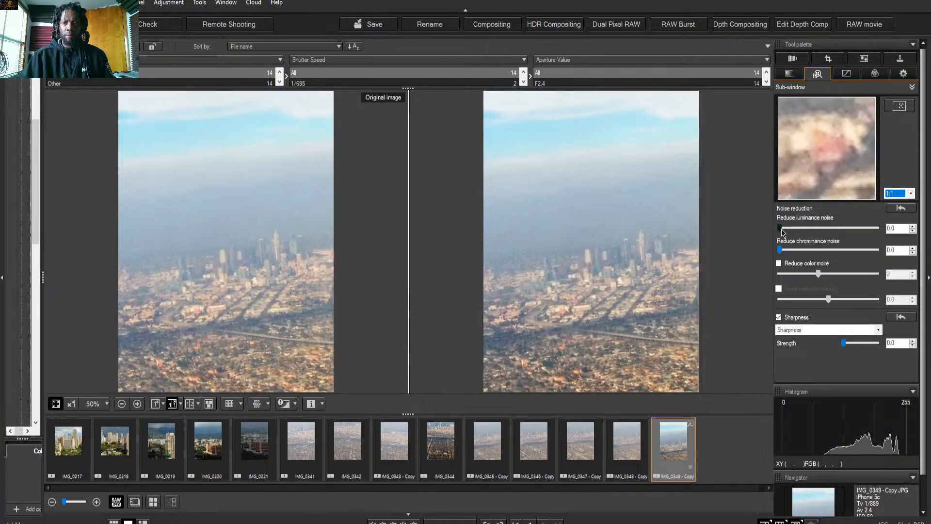
Set the photo's luminance noise reduction to 10.0 after trying higher and lower levels.
{"action": "left_click_drag", "start_coordinate": [781, 229], "coordinate": [829, 230]}
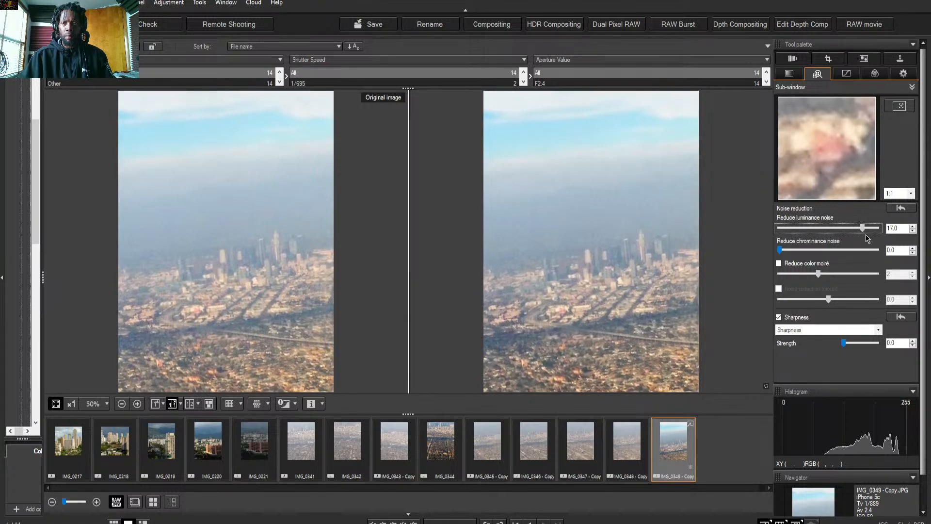
{"action": "left_click_drag", "start_coordinate": [879, 234], "coordinate": [795, 230]}
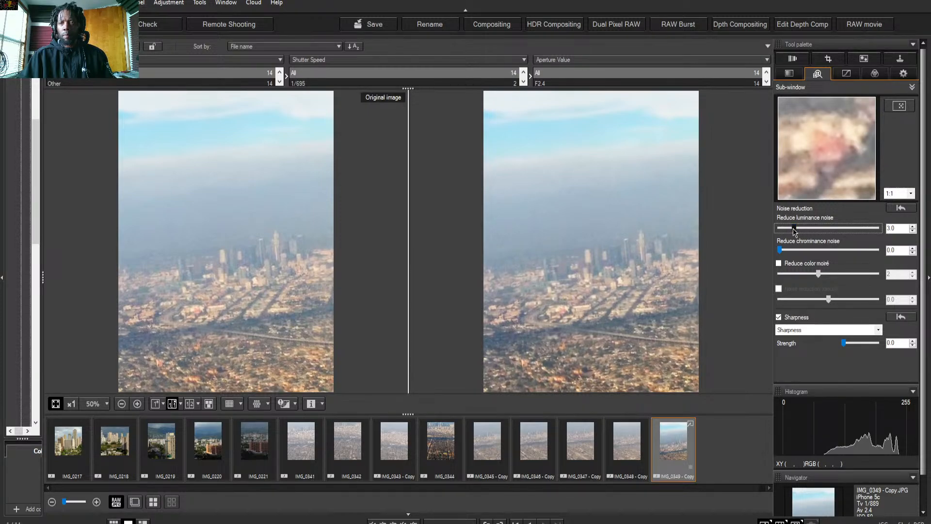
{"action": "left_click_drag", "start_coordinate": [792, 228], "coordinate": [828, 238]}
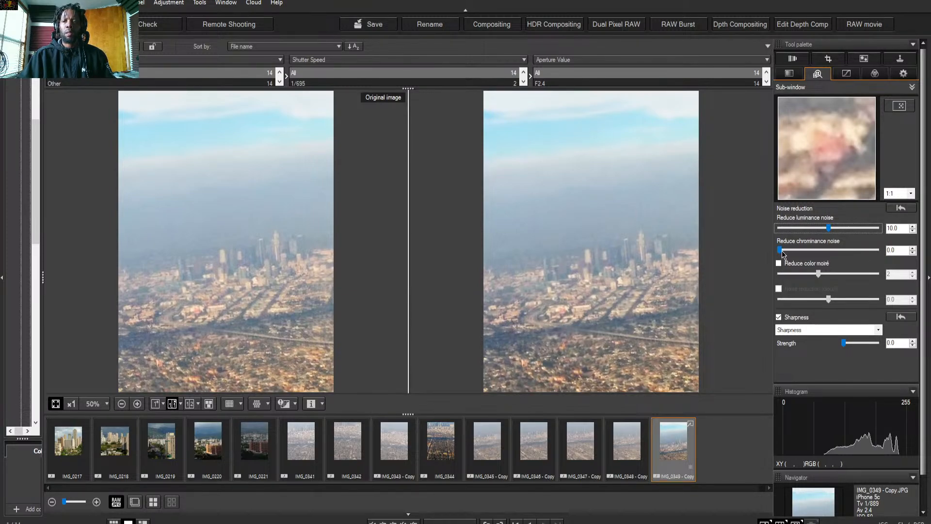
Set the photo's chrominance noise reduction to 10.0 after trying several levels.
{"action": "left_click_drag", "start_coordinate": [782, 251], "coordinate": [813, 252]}
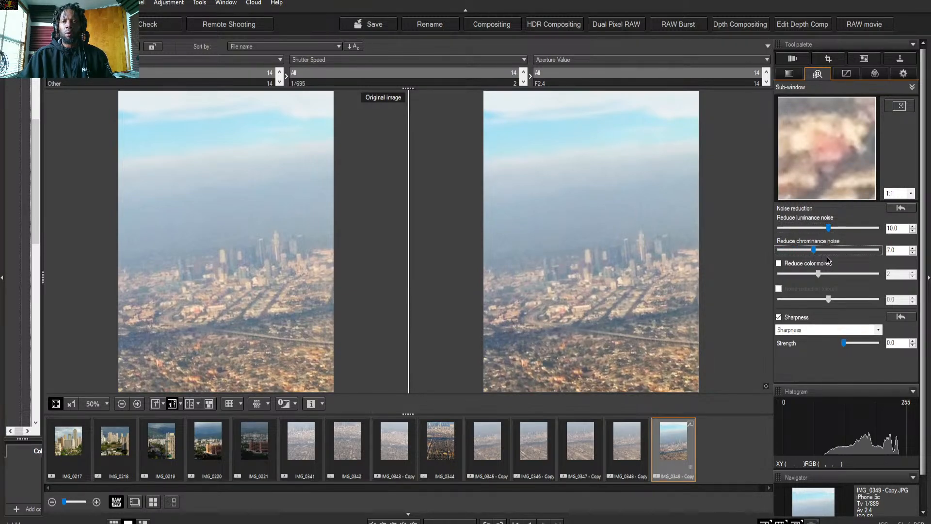
{"action": "left_click", "coordinate": [873, 248]}
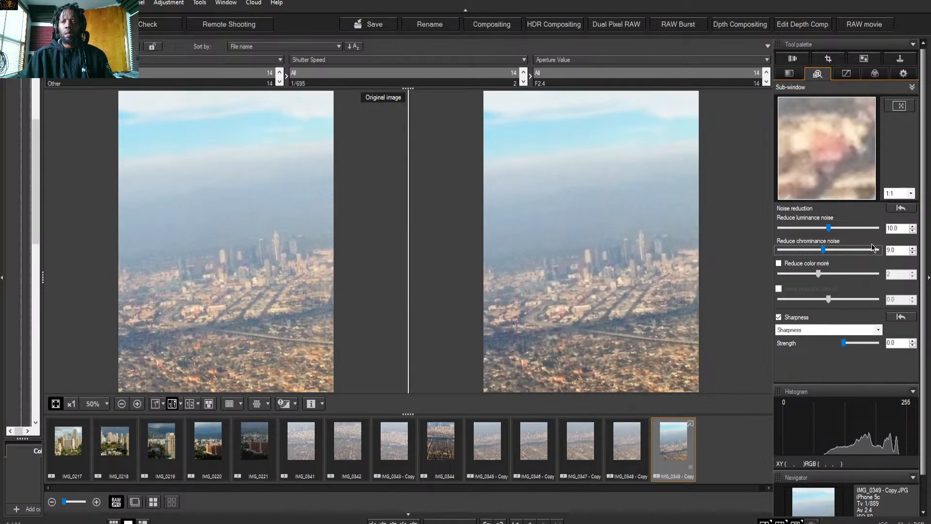
{"action": "left_click", "coordinate": [837, 248]}
{"action": "left_click", "coordinate": [839, 249]}
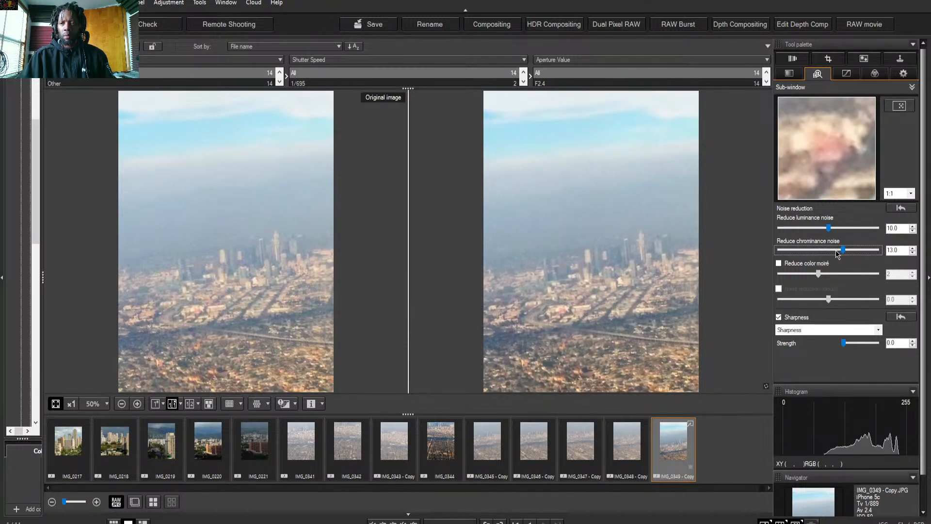
{"action": "left_click", "coordinate": [836, 253]}
{"action": "left_click", "coordinate": [830, 250]}
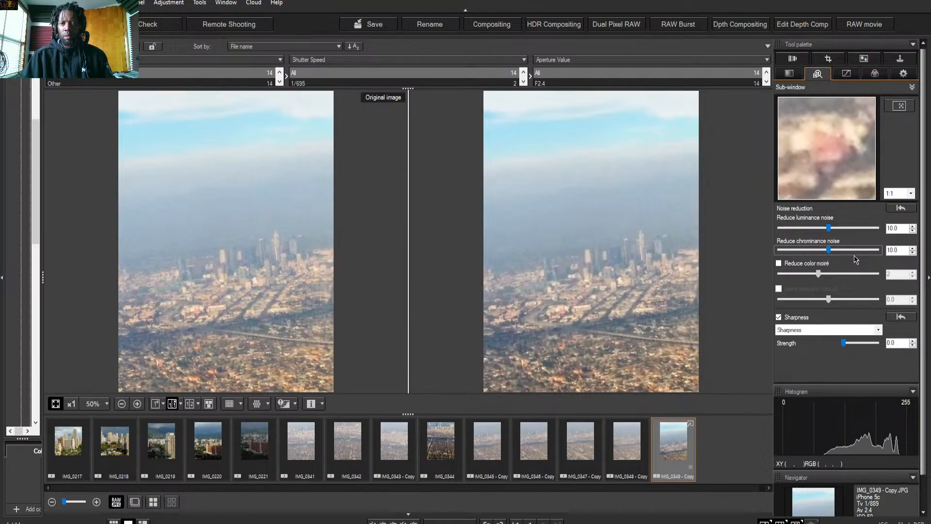
Compare the photo with color moiré reduction at level 2 switched on and off.
{"action": "left_click", "coordinate": [781, 264]}
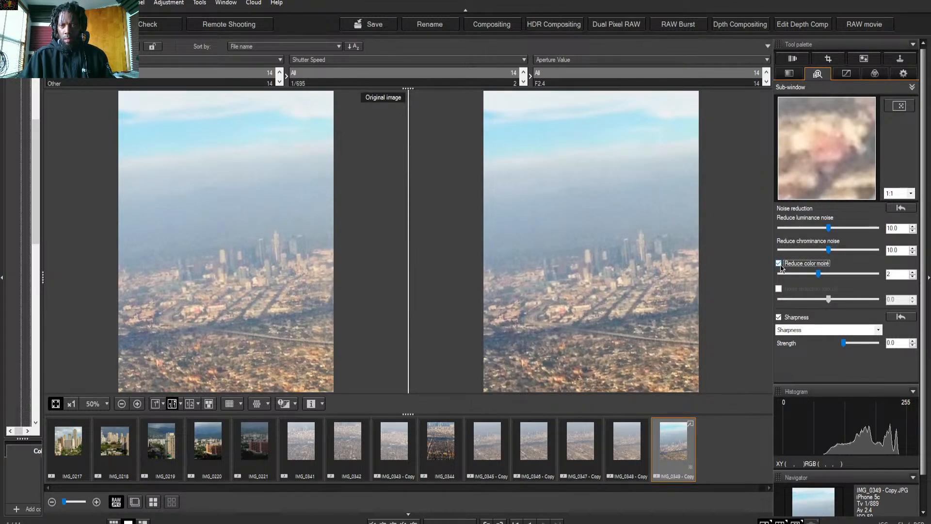
{"action": "left_click", "coordinate": [781, 263]}
{"action": "left_click", "coordinate": [781, 264]}
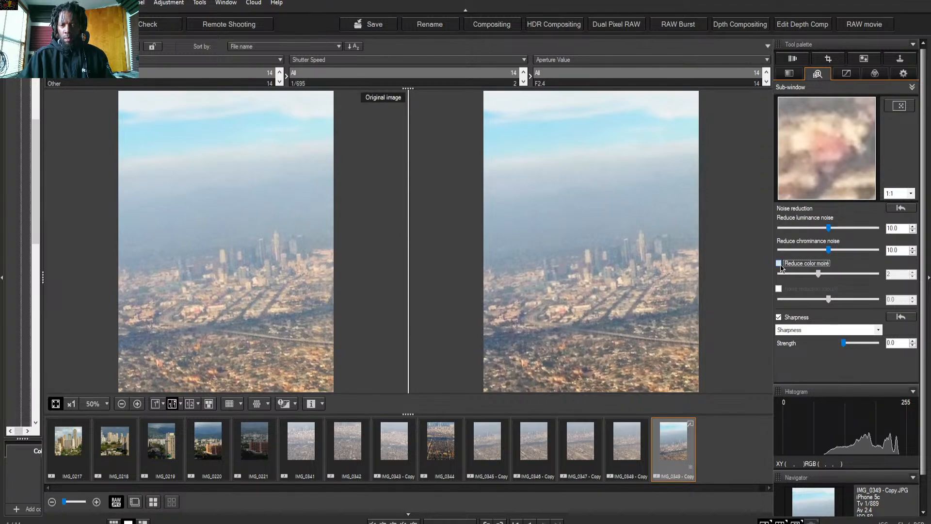
{"action": "left_click", "coordinate": [781, 264]}
{"action": "left_click", "coordinate": [781, 264]}
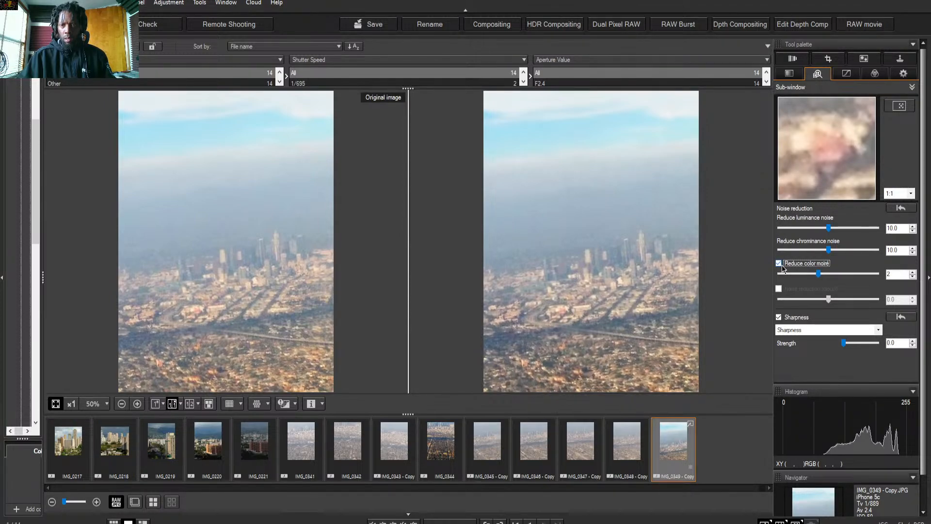
{"action": "left_click", "coordinate": [781, 265]}
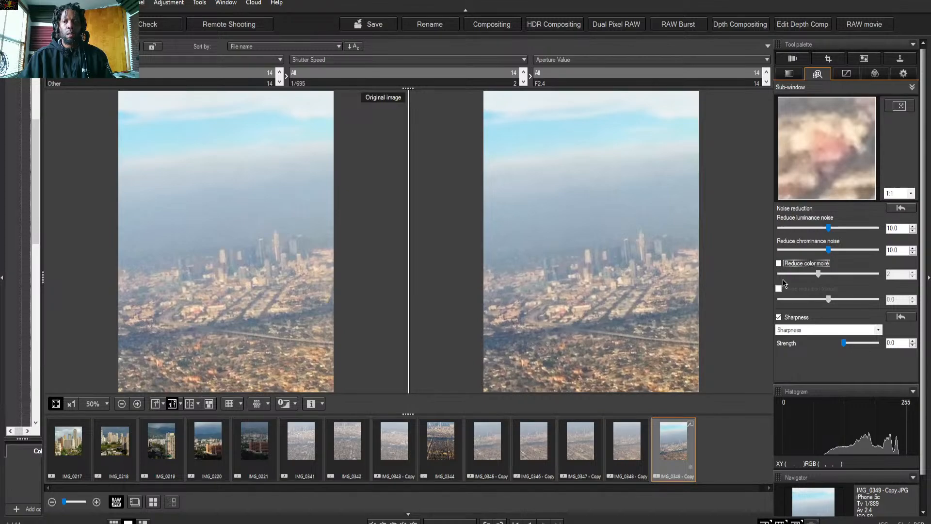
{"action": "left_click", "coordinate": [780, 264]}
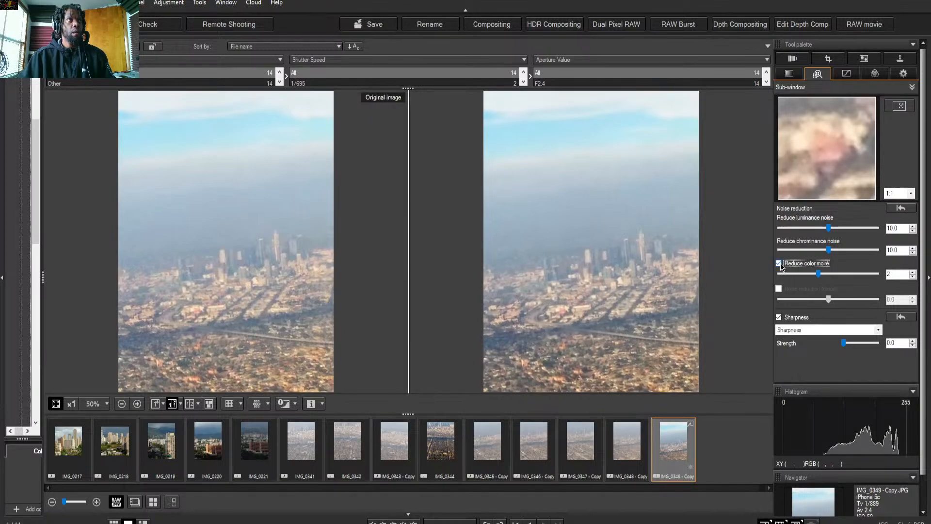
{"action": "left_click", "coordinate": [779, 264]}
{"action": "left_click", "coordinate": [780, 263]}
{"action": "left_click", "coordinate": [780, 264]}
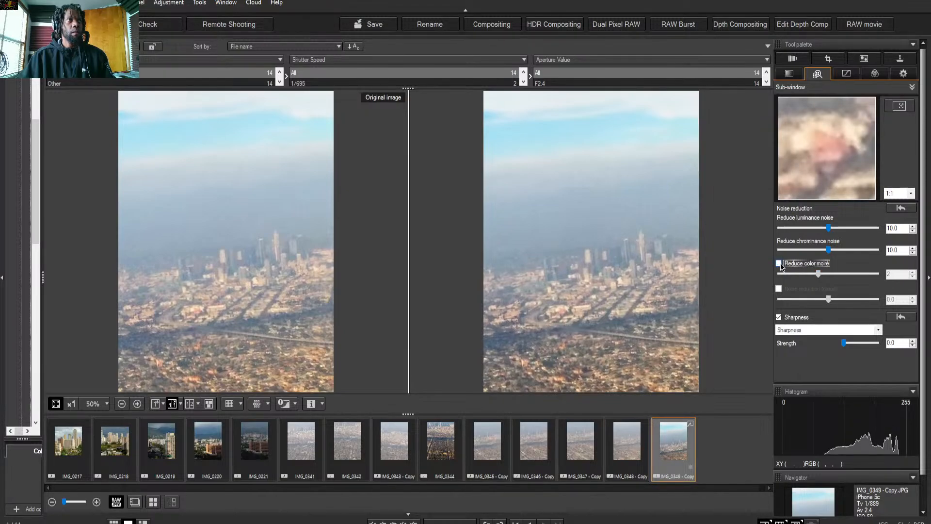
{"action": "left_click", "coordinate": [779, 264]}
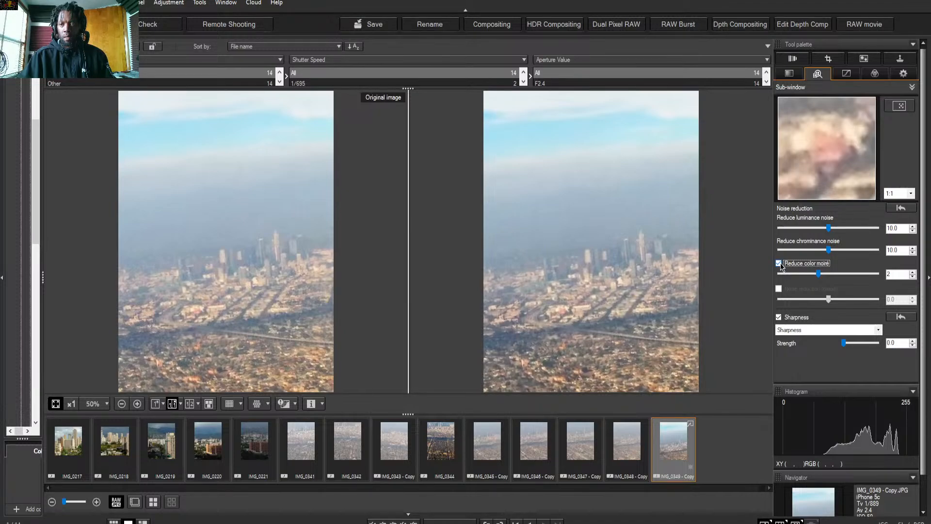
{"action": "left_click", "coordinate": [780, 264]}
{"action": "left_click", "coordinate": [780, 263]}
{"action": "left_click", "coordinate": [779, 263]}
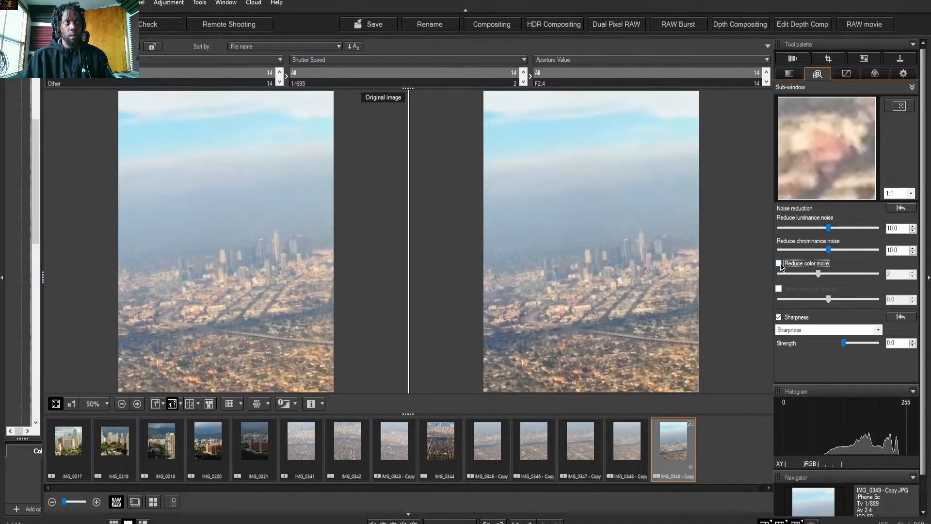
{"action": "left_click", "coordinate": [780, 263]}
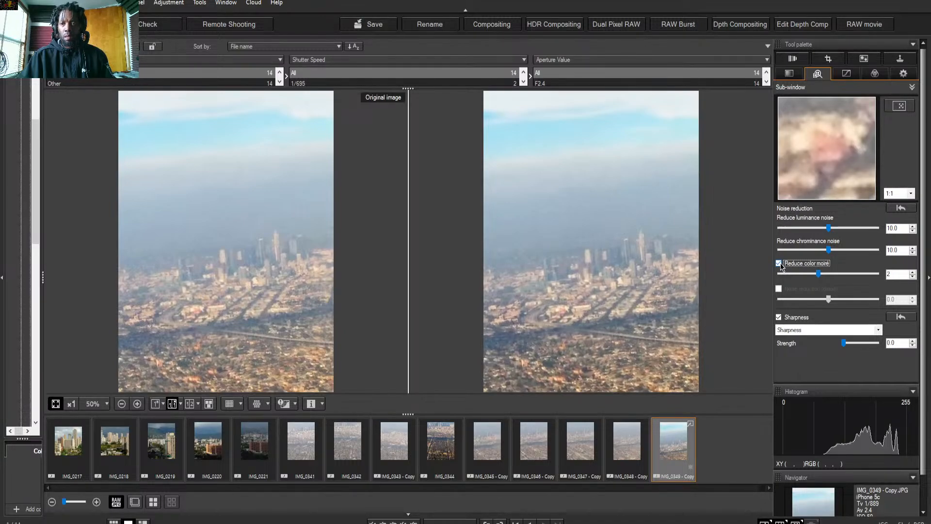
Try color moiré reduction at levels 4 and 0, comparing level 0 switched on and off.
{"action": "mouse_move", "coordinate": [819, 274]}
{"action": "left_mouse_down"}
{"action": "mouse_move", "coordinate": [876, 276]}
{"action": "mouse_move", "coordinate": [793, 272]}
{"action": "mouse_move", "coordinate": [837, 275]}
{"action": "left_mouse_up"}
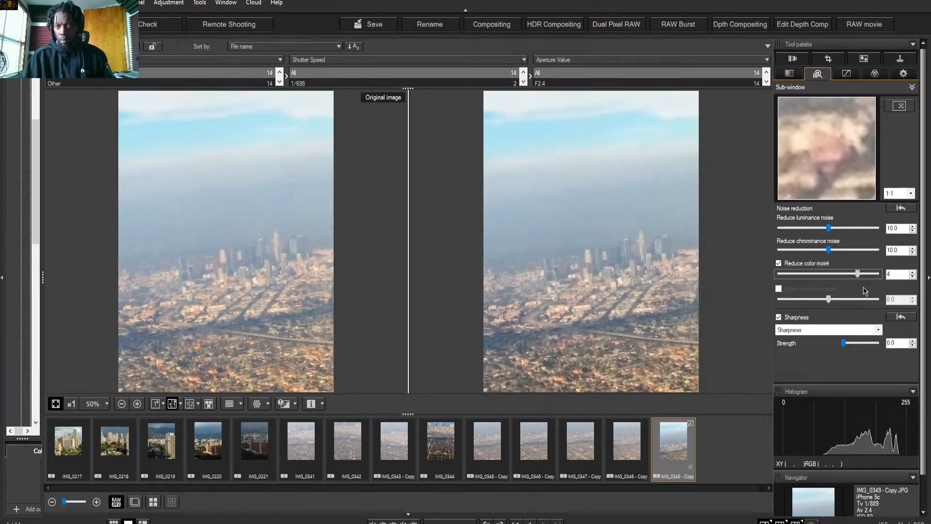
{"action": "left_click_drag", "start_coordinate": [838, 280], "coordinate": [784, 278]}
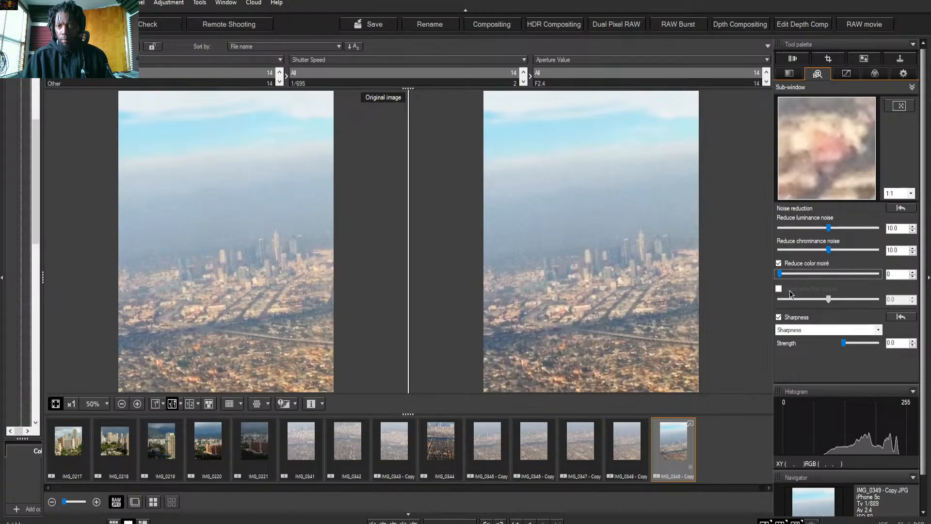
{"action": "left_click", "coordinate": [778, 264]}
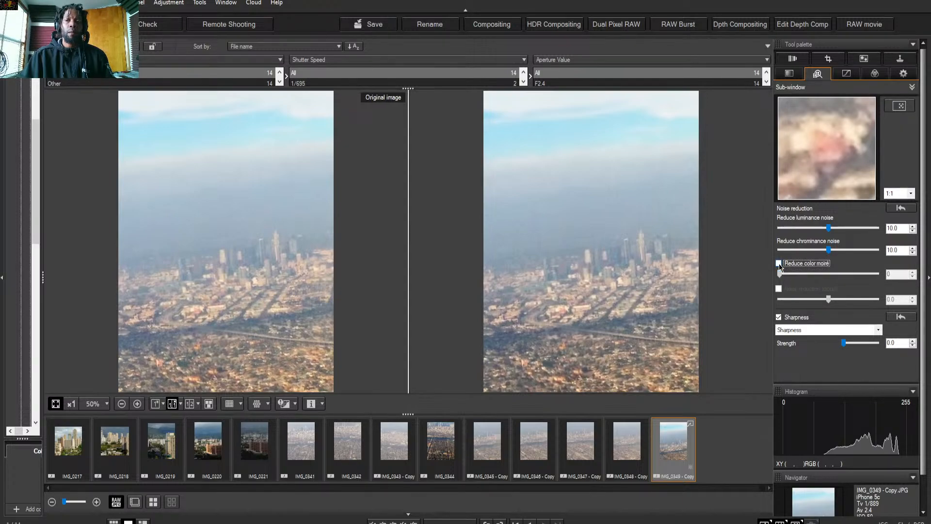
{"action": "left_click", "coordinate": [779, 263]}
{"action": "left_click", "coordinate": [779, 263]}
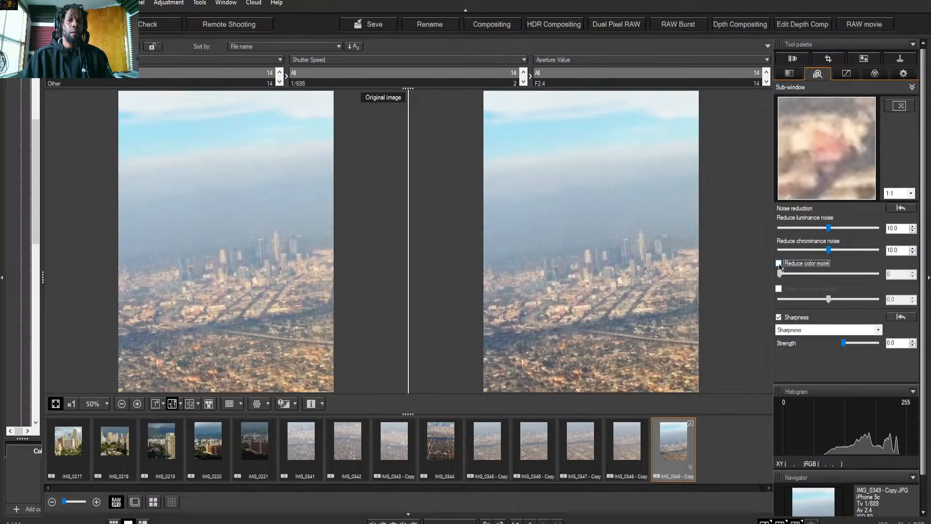
{"action": "left_click", "coordinate": [779, 263]}
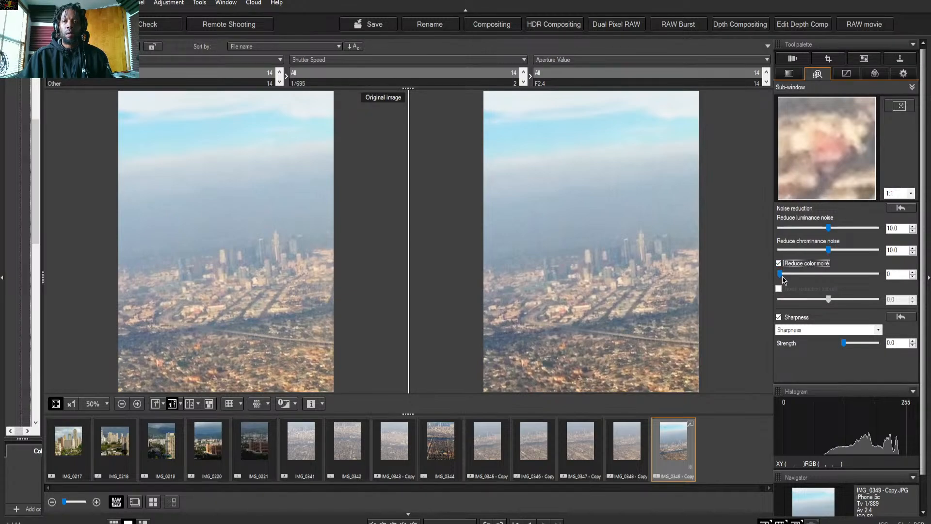
Set color moiré reduction to level 1, compare the photo with it on and off, and leave it disabled.
{"action": "left_click", "coordinate": [781, 277]}
{"action": "left_click_drag", "start_coordinate": [781, 277], "coordinate": [792, 281]}
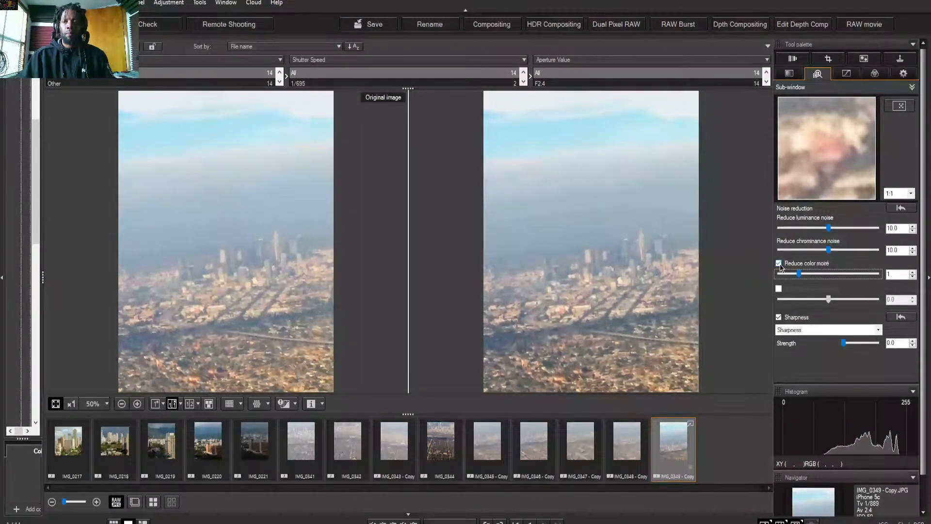
{"action": "left_click", "coordinate": [779, 264]}
{"action": "left_click", "coordinate": [780, 264]}
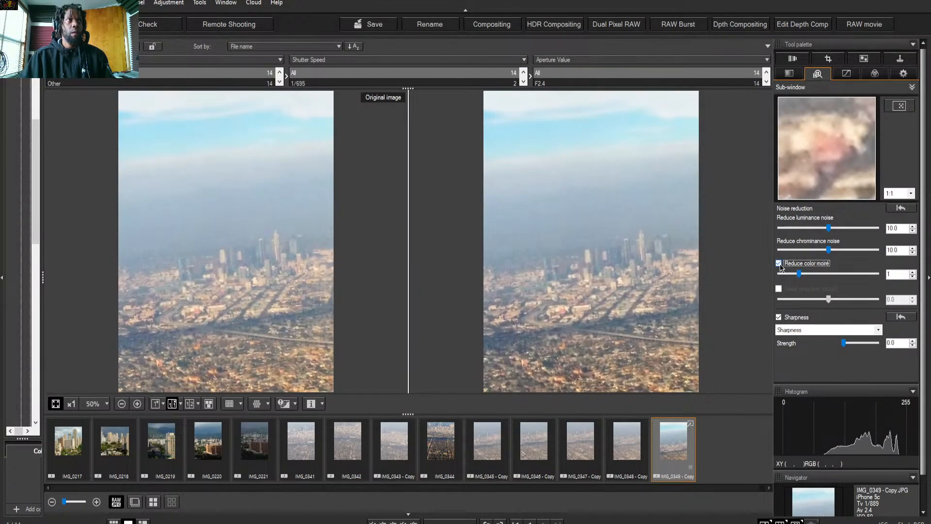
{"action": "left_click", "coordinate": [779, 264]}
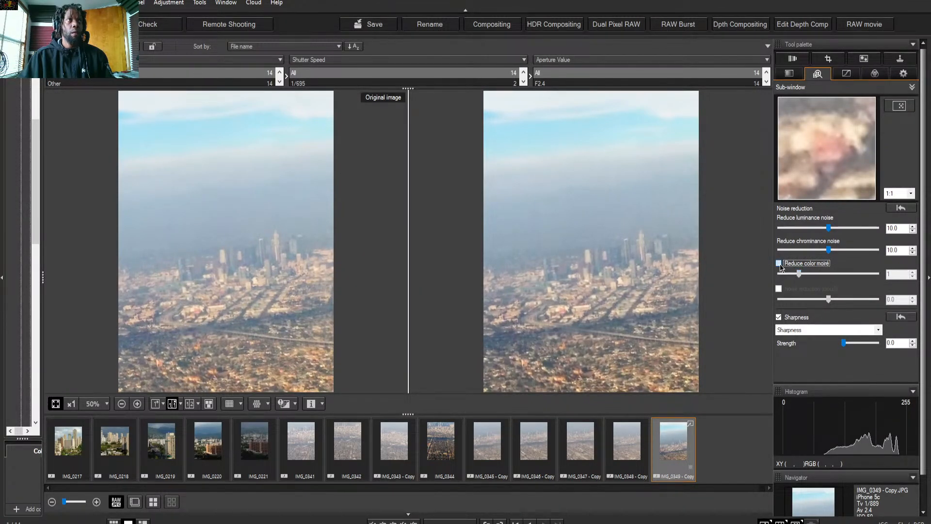
{"action": "left_click", "coordinate": [780, 263]}
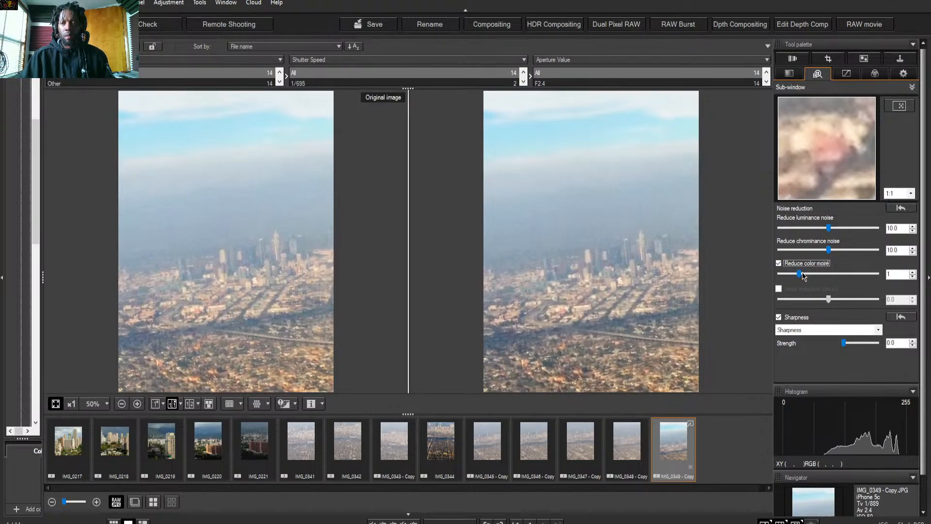
{"action": "left_click", "coordinate": [778, 265]}
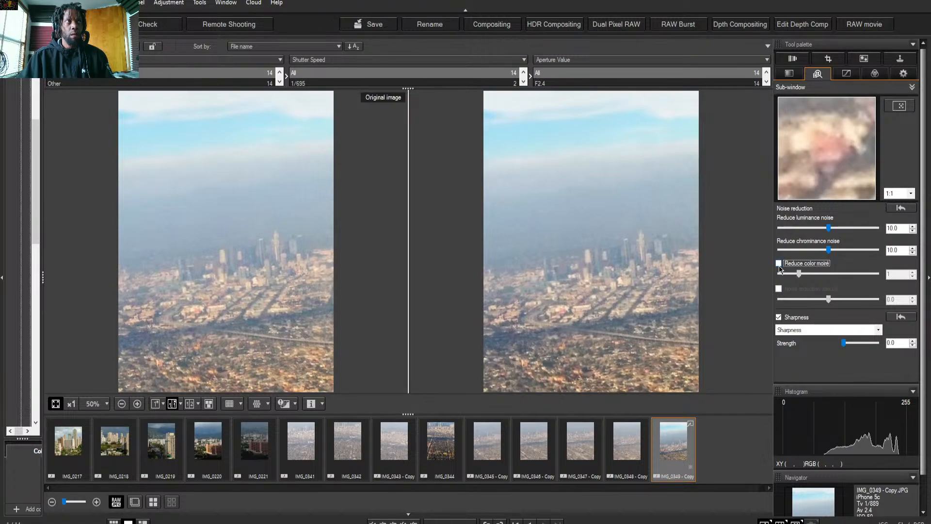
{"action": "left_click", "coordinate": [778, 265]}
{"action": "left_click", "coordinate": [779, 265]}
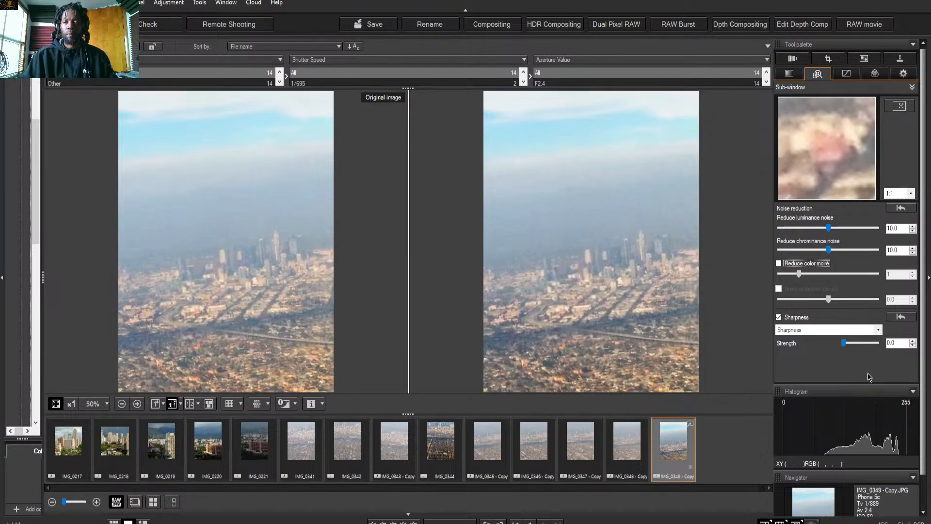
Set the photo's sharpness strength to 5.0.
{"action": "left_click", "coordinate": [849, 344]}
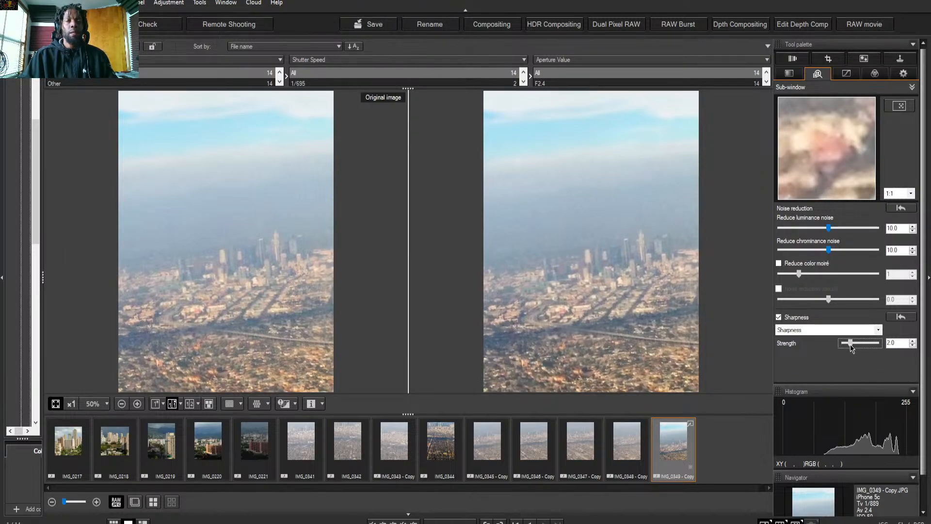
{"action": "mouse_move", "coordinate": [851, 348]}
{"action": "left_mouse_down"}
{"action": "mouse_move", "coordinate": [878, 353]}
{"action": "mouse_move", "coordinate": [865, 352]}
{"action": "left_mouse_up"}
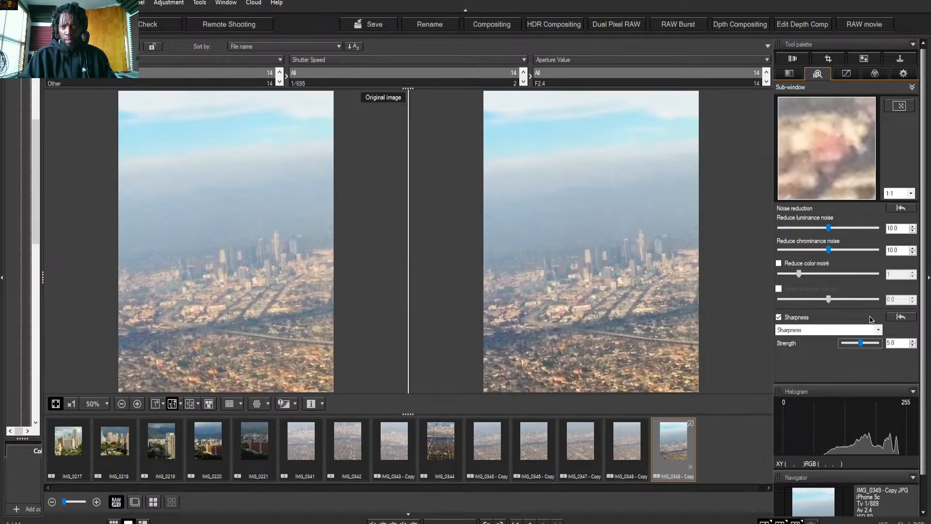
Shape the RGB tone curve into an S with a highlight point at about X 188, Y 198 and a shadow point at about X 78, Y 68.
{"action": "left_click", "coordinate": [851, 74]}
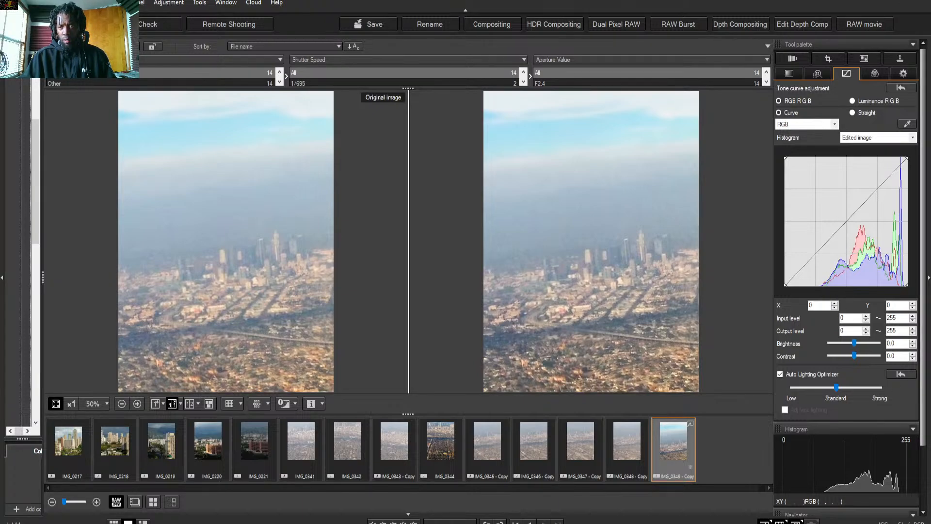
{"action": "scroll", "coordinate": [923, 287], "scroll_direction": "down", "scroll_amount": 3}
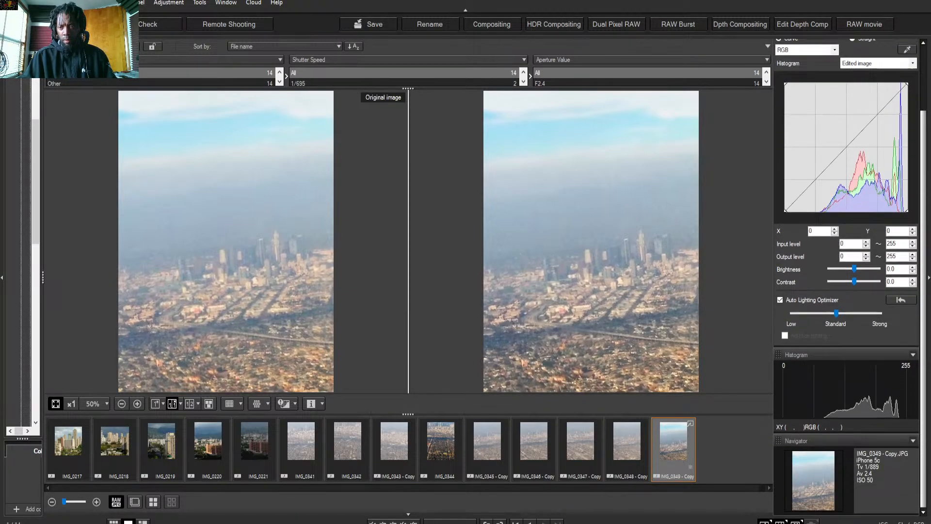
{"action": "scroll", "coordinate": [849, 276], "scroll_direction": "up", "scroll_amount": 3}
{"action": "scroll", "coordinate": [849, 276], "scroll_direction": "down", "scroll_amount": 3}
{"action": "scroll", "coordinate": [849, 276], "scroll_direction": "up", "scroll_amount": 3}
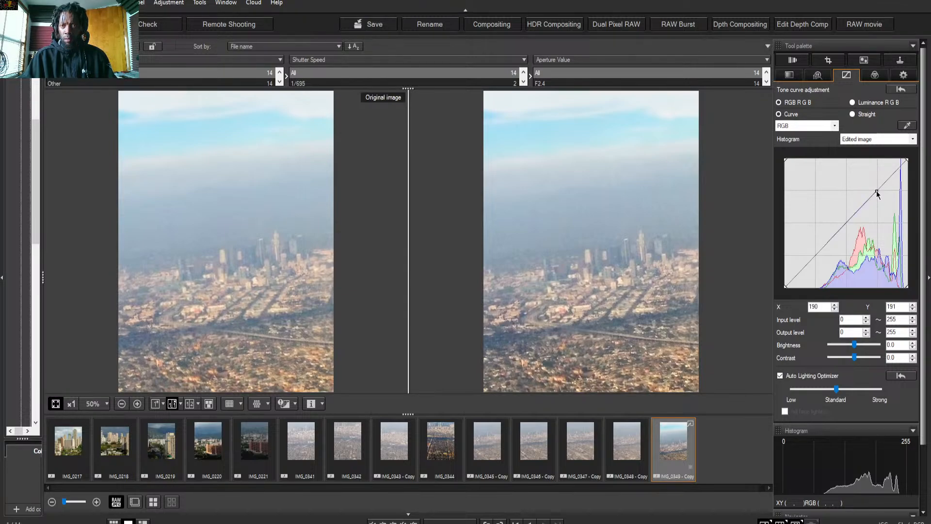
{"action": "left_click_drag", "start_coordinate": [876, 192], "coordinate": [874, 191]}
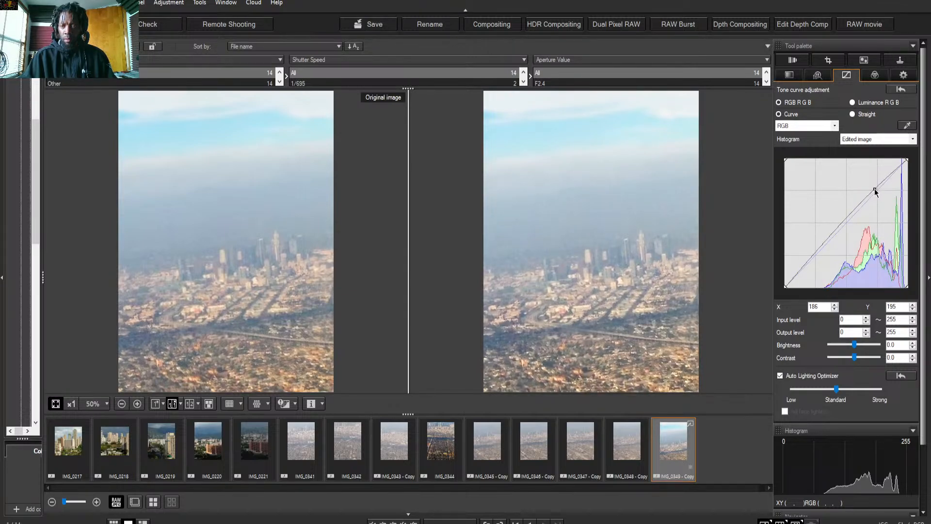
{"action": "left_click_drag", "start_coordinate": [875, 192], "coordinate": [876, 189]}
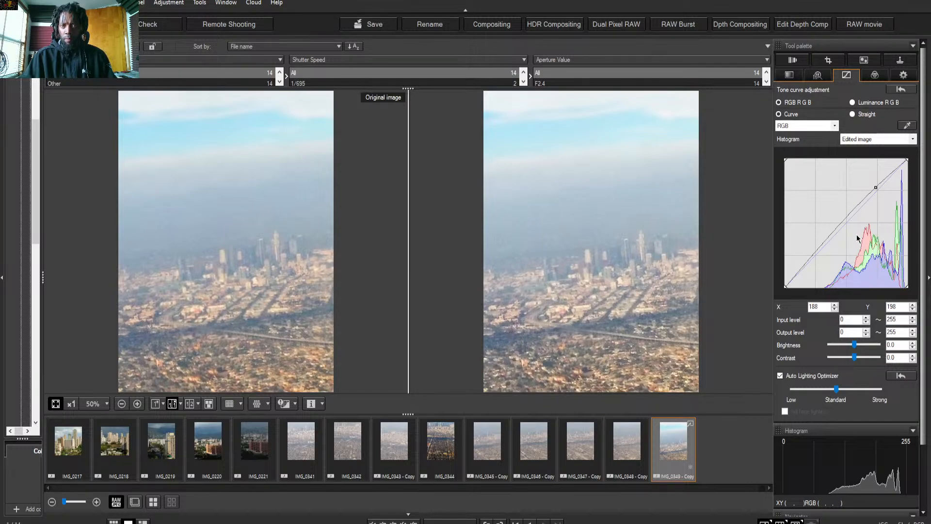
{"action": "left_click", "coordinate": [816, 247]}
{"action": "left_click_drag", "start_coordinate": [817, 247], "coordinate": [821, 253]}
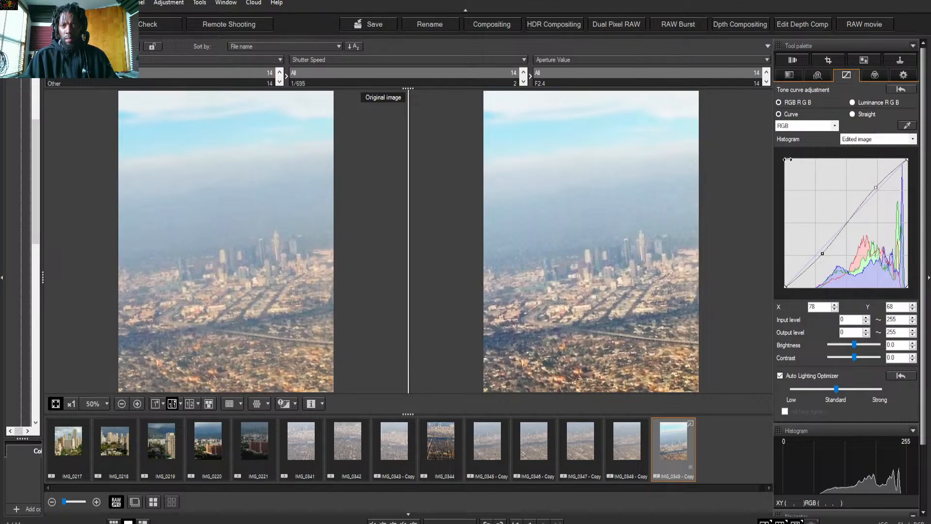
Limit the tone curve's input range to about 29–255 and its output range to about 12–250.
{"action": "left_click_drag", "start_coordinate": [788, 159], "coordinate": [798, 184]}
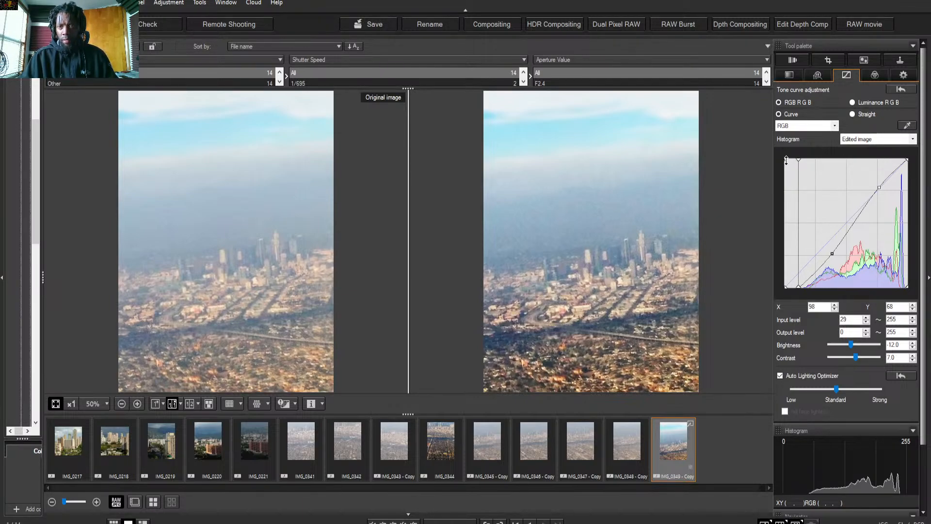
{"action": "mouse_move", "coordinate": [786, 160]}
{"action": "left_mouse_down"}
{"action": "mouse_move", "coordinate": [796, 215]}
{"action": "mouse_move", "coordinate": [788, 147]}
{"action": "mouse_move", "coordinate": [788, 161]}
{"action": "left_mouse_up"}
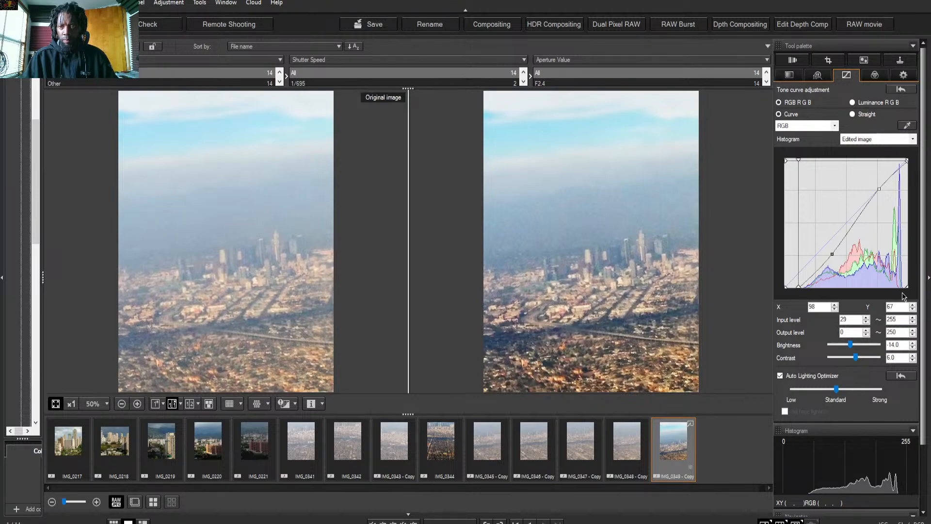
{"action": "mouse_move", "coordinate": [905, 286]}
{"action": "left_mouse_down"}
{"action": "mouse_move", "coordinate": [881, 285]}
{"action": "mouse_move", "coordinate": [929, 289]}
{"action": "mouse_move", "coordinate": [887, 284]}
{"action": "mouse_move", "coordinate": [872, 272]}
{"action": "mouse_move", "coordinate": [920, 276]}
{"action": "left_mouse_up"}
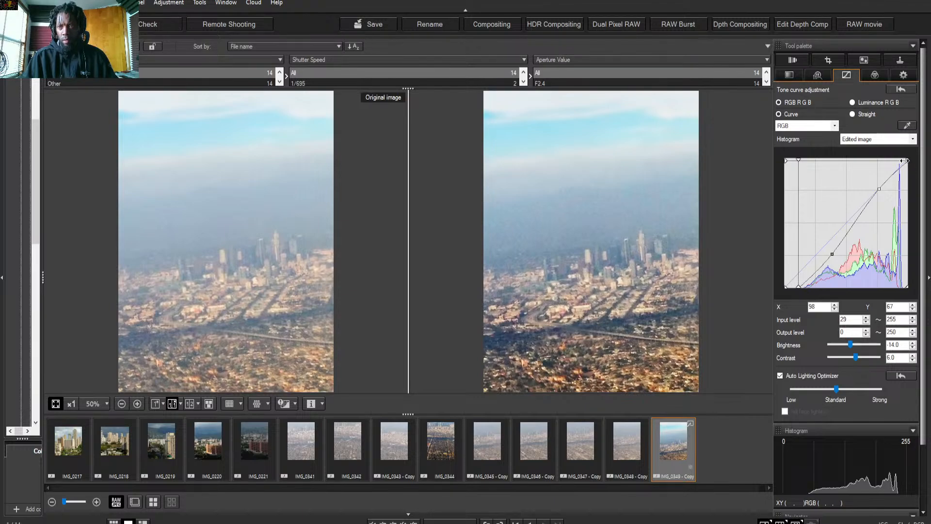
{"action": "mouse_move", "coordinate": [905, 161]}
{"action": "left_mouse_down"}
{"action": "mouse_move", "coordinate": [868, 162]}
{"action": "mouse_move", "coordinate": [913, 174]}
{"action": "left_mouse_up"}
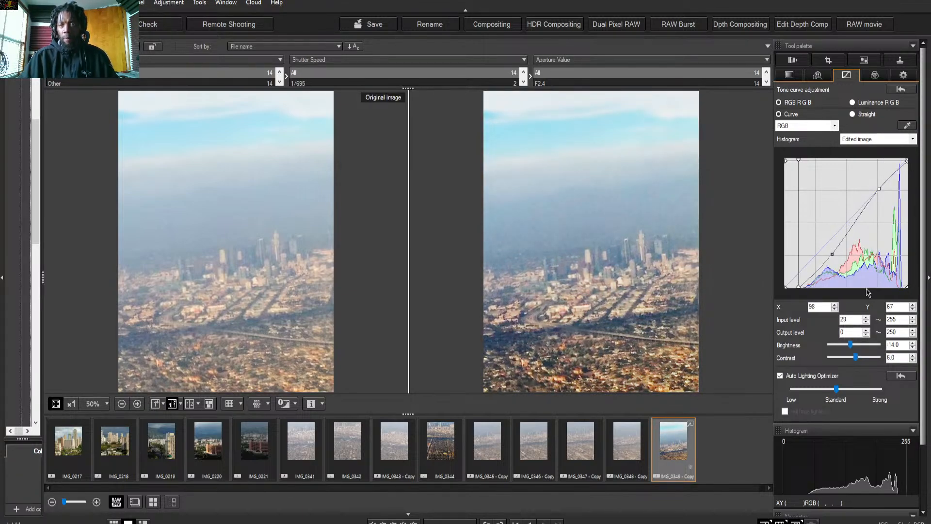
{"action": "mouse_move", "coordinate": [867, 287]}
{"action": "left_mouse_down"}
{"action": "mouse_move", "coordinate": [865, 245]}
{"action": "mouse_move", "coordinate": [884, 305]}
{"action": "mouse_move", "coordinate": [873, 275]}
{"action": "mouse_move", "coordinate": [877, 284]}
{"action": "left_mouse_up"}
{"action": "mouse_move", "coordinate": [877, 285]}
{"action": "left_mouse_down"}
{"action": "mouse_move", "coordinate": [873, 276]}
{"action": "mouse_move", "coordinate": [879, 289]}
{"action": "mouse_move", "coordinate": [880, 282]}
{"action": "left_mouse_up"}
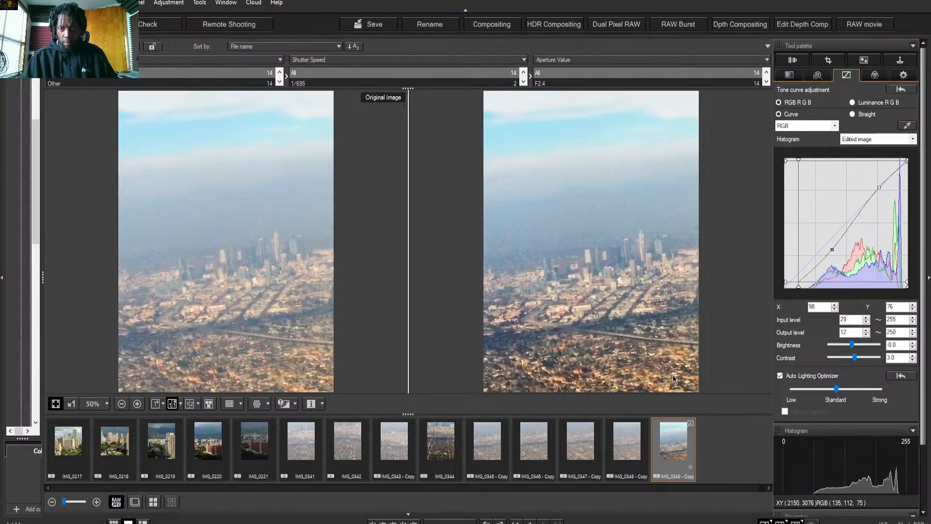
Turn off the Auto Lighting Optimizer for the photo.
{"action": "left_click_drag", "start_coordinate": [922, 382], "coordinate": [923, 437]}
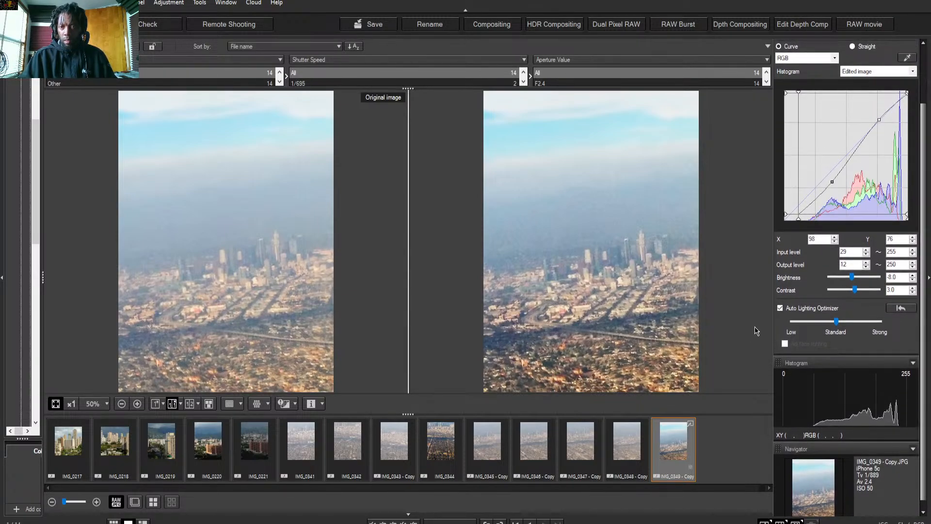
{"action": "left_click", "coordinate": [781, 308]}
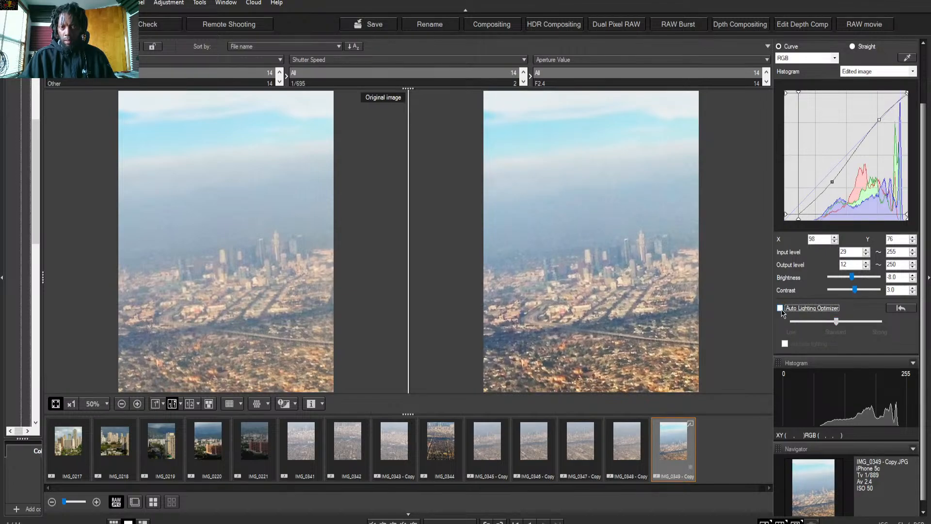
Turn the Auto Lighting Optimizer back on at Standard strength for the photo.
{"action": "left_click", "coordinate": [780, 309]}
{"action": "left_click", "coordinate": [780, 308]}
{"action": "left_click", "coordinate": [780, 309]}
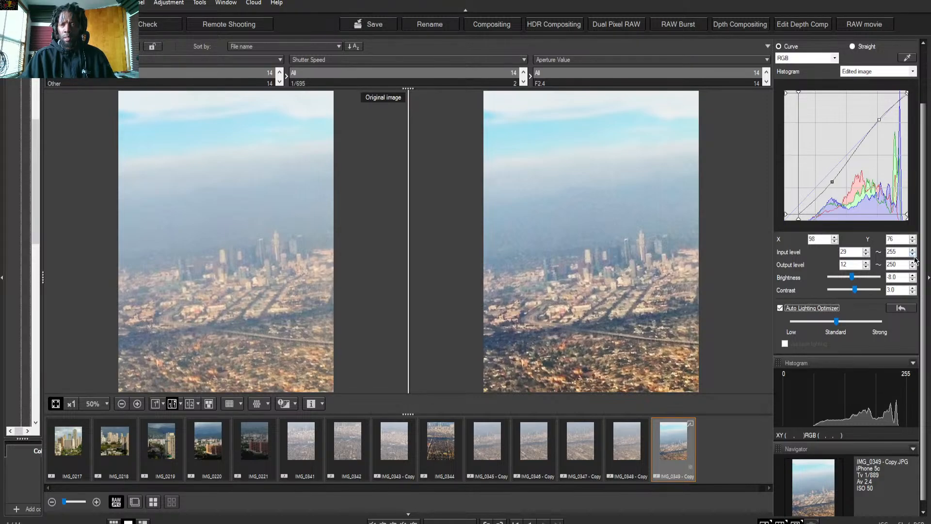
Move the highlight point of the RGB tone curve to about X 178, Y 194.
{"action": "left_click_drag", "start_coordinate": [903, 253], "coordinate": [879, 255]}
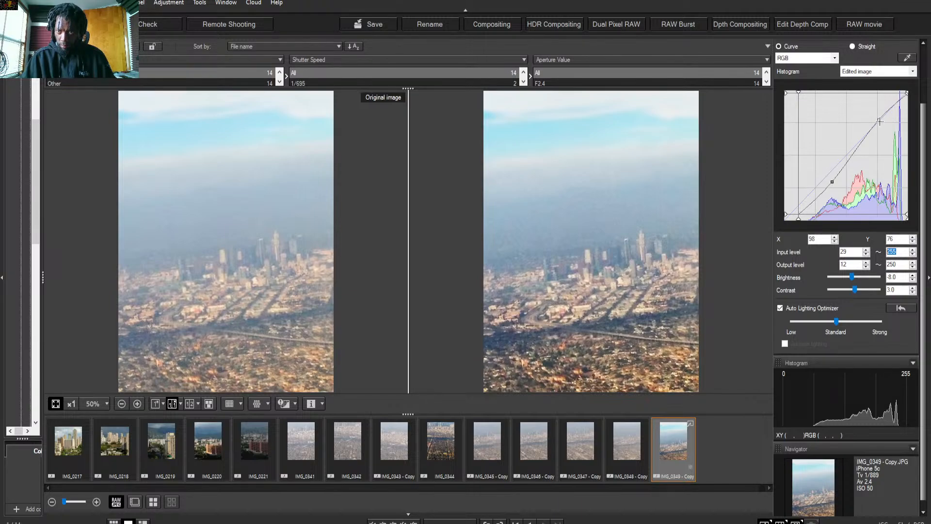
{"action": "left_click_drag", "start_coordinate": [879, 121], "coordinate": [876, 120]}
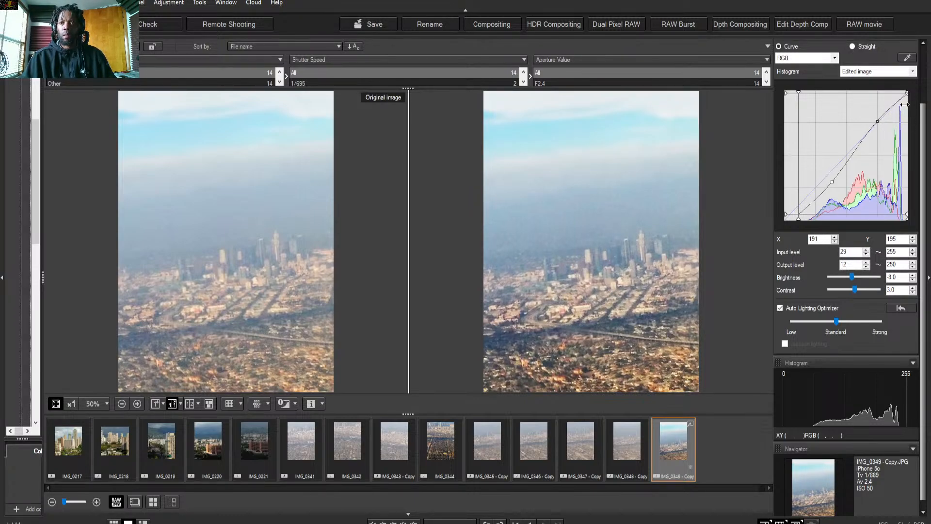
{"action": "left_click_drag", "start_coordinate": [876, 121], "coordinate": [871, 121]}
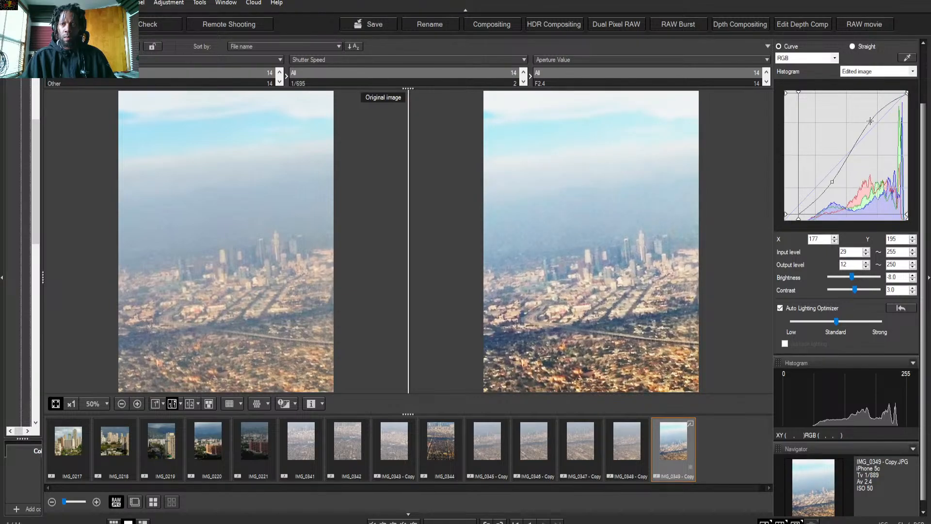
{"action": "left_click_drag", "start_coordinate": [870, 121], "coordinate": [871, 122]}
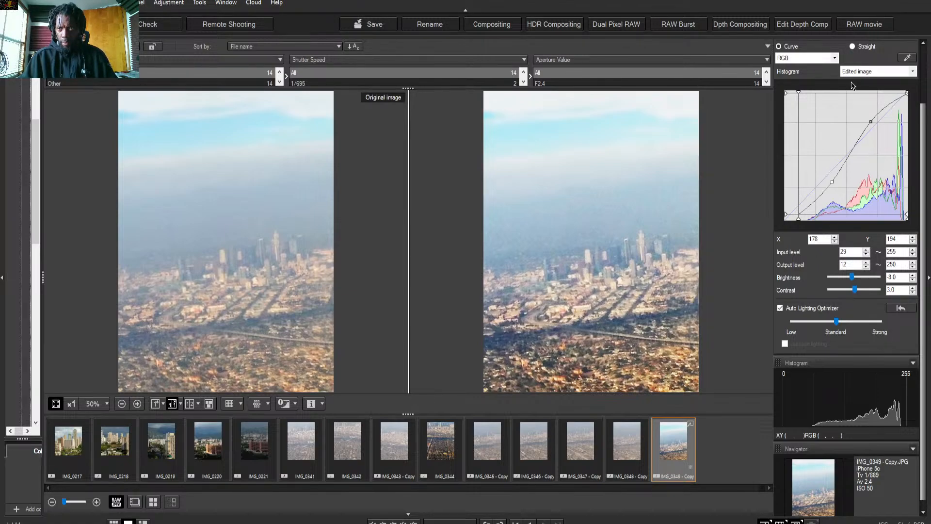
{"action": "scroll", "coordinate": [927, 162], "scroll_direction": "up", "scroll_amount": 3}
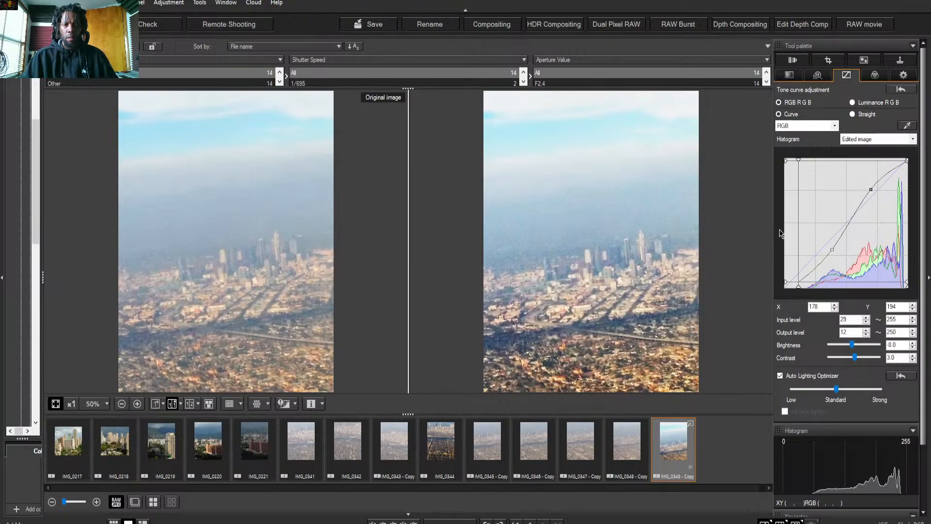
Try the grid lines and other preview overlays on the compared images and switch them off again.
{"action": "left_click", "coordinate": [237, 404]}
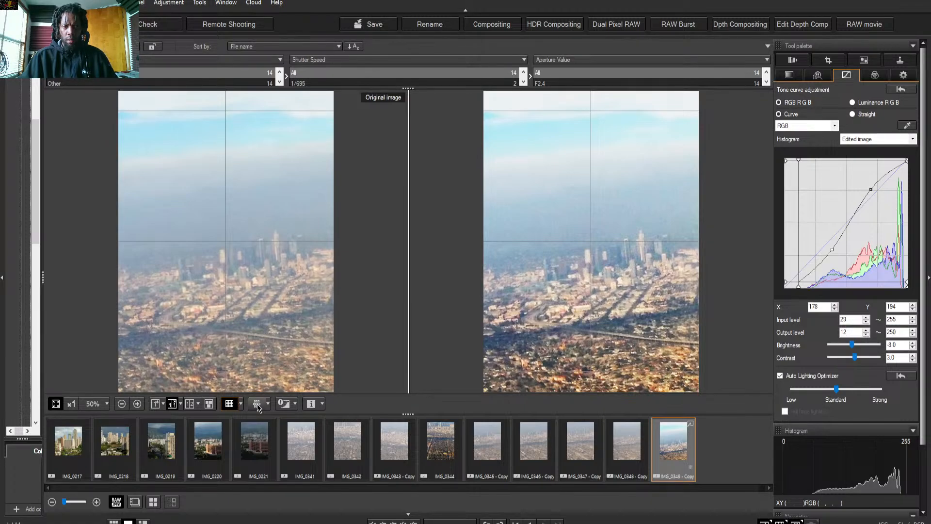
{"action": "left_click", "coordinate": [231, 407]}
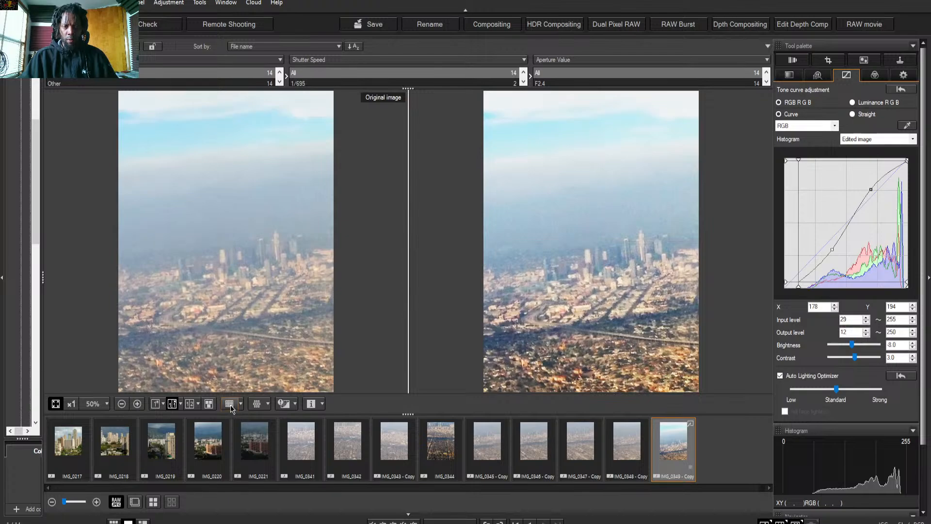
{"action": "left_click", "coordinate": [287, 406]}
{"action": "left_click", "coordinate": [287, 404]}
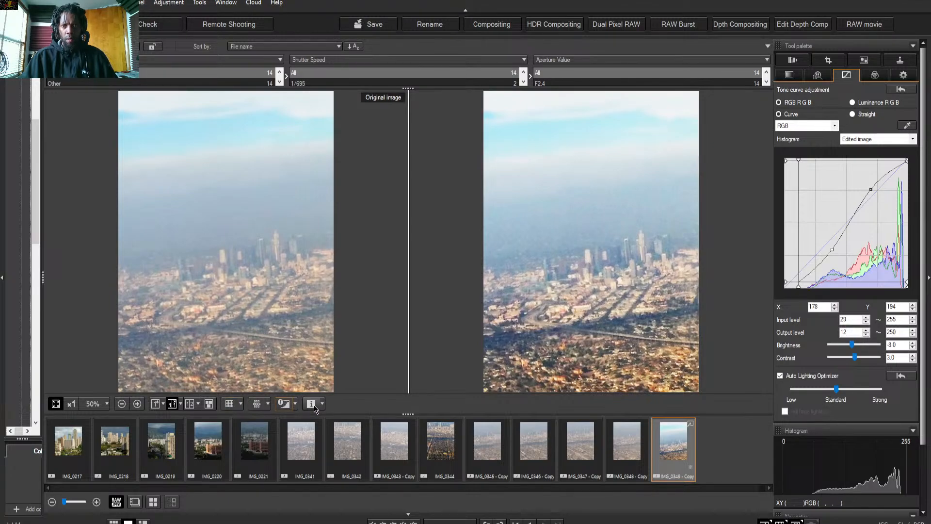
{"action": "left_click", "coordinate": [309, 405]}
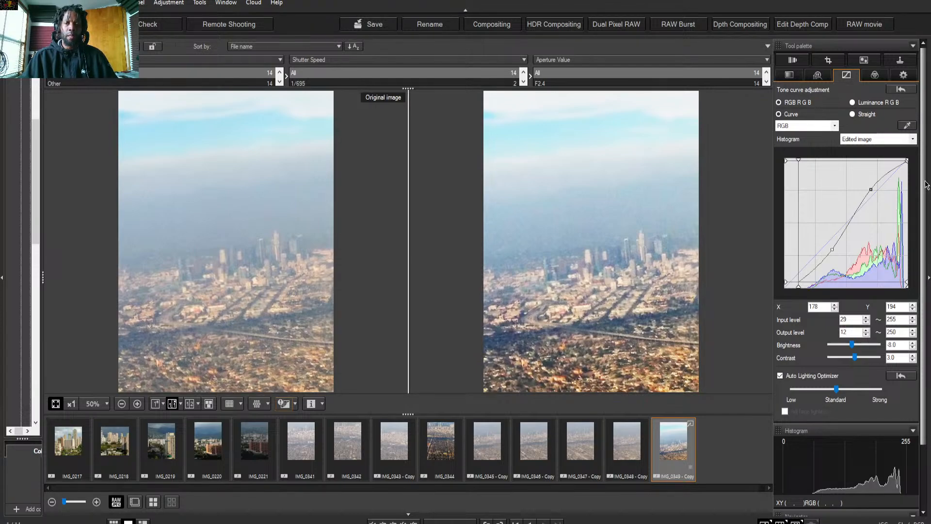
Raise the photo's overall color saturation to about 113.
{"action": "left_click", "coordinate": [875, 76]}
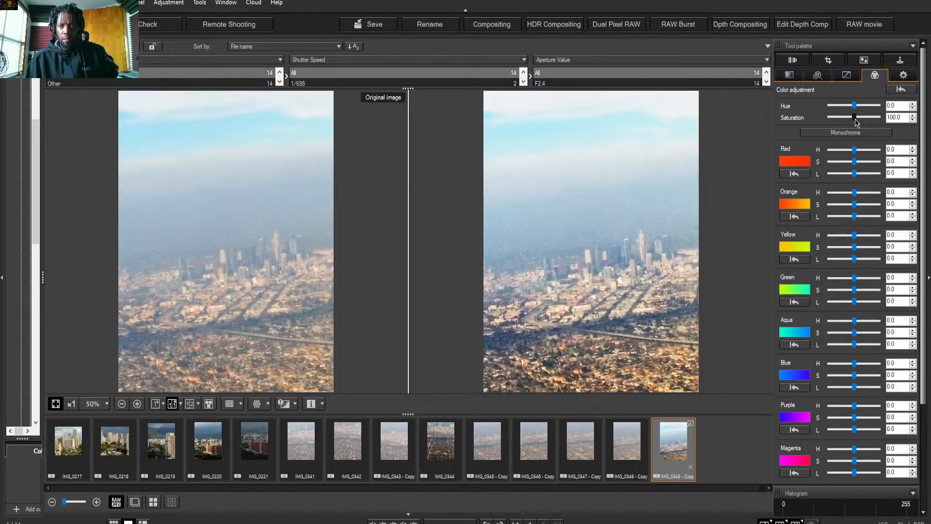
{"action": "mouse_move", "coordinate": [854, 118]}
{"action": "left_mouse_down"}
{"action": "mouse_move", "coordinate": [874, 123]}
{"action": "mouse_move", "coordinate": [845, 116]}
{"action": "mouse_move", "coordinate": [856, 125]}
{"action": "left_mouse_up"}
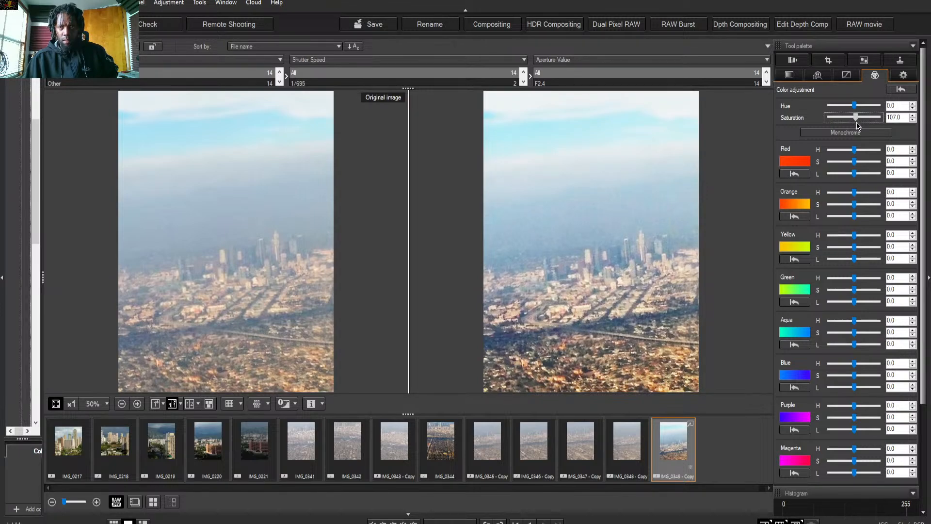
{"action": "left_click_drag", "start_coordinate": [856, 121], "coordinate": [857, 122]}
{"action": "left_click_drag", "start_coordinate": [860, 123], "coordinate": [860, 125]}
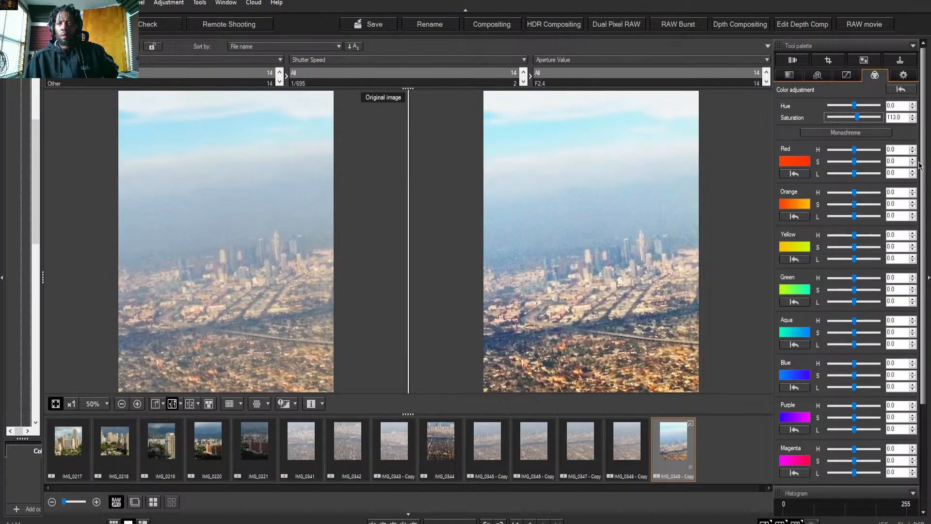
{"action": "scroll", "coordinate": [922, 167], "scroll_direction": "down", "scroll_amount": 1}
{"action": "scroll", "coordinate": [846, 271], "scroll_direction": "up", "scroll_amount": 1}
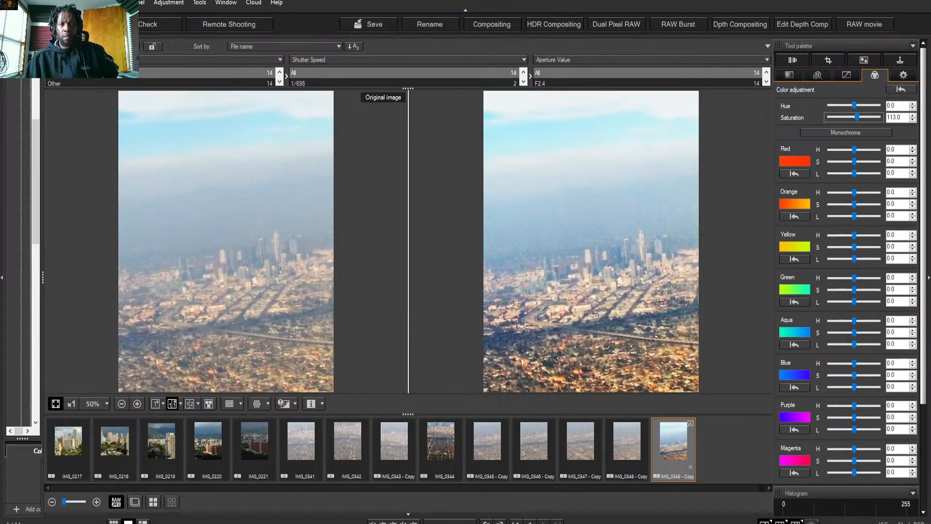
{"action": "mouse_move", "coordinate": [922, 167]}
{"action": "left_mouse_down"}
{"action": "mouse_move", "coordinate": [923, 220]}
{"action": "mouse_move", "coordinate": [922, 167]}
{"action": "left_mouse_up"}
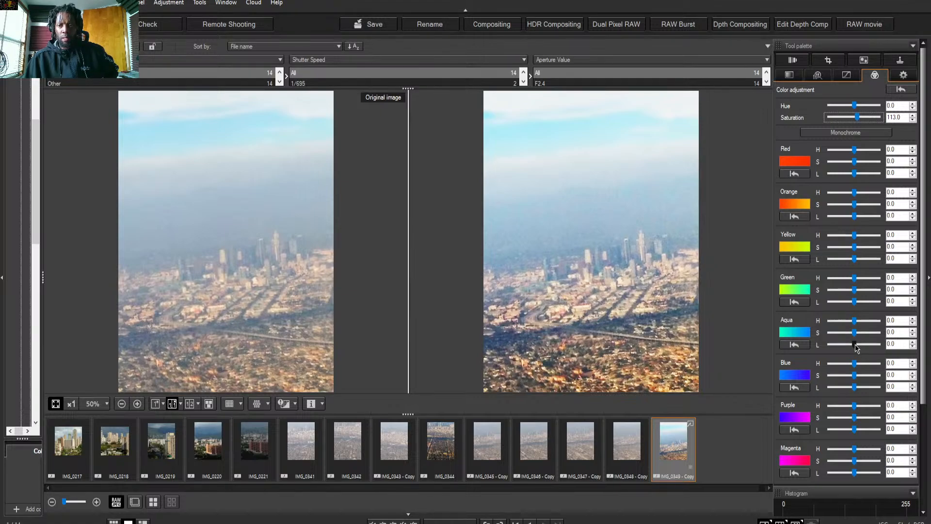
Set the Aqua color's saturation to 2.0 and its luminance to -1.0.
{"action": "mouse_move", "coordinate": [855, 334]}
{"action": "left_mouse_down"}
{"action": "mouse_move", "coordinate": [873, 333]}
{"action": "mouse_move", "coordinate": [845, 324]}
{"action": "mouse_move", "coordinate": [871, 331]}
{"action": "mouse_move", "coordinate": [861, 328]}
{"action": "left_mouse_up"}
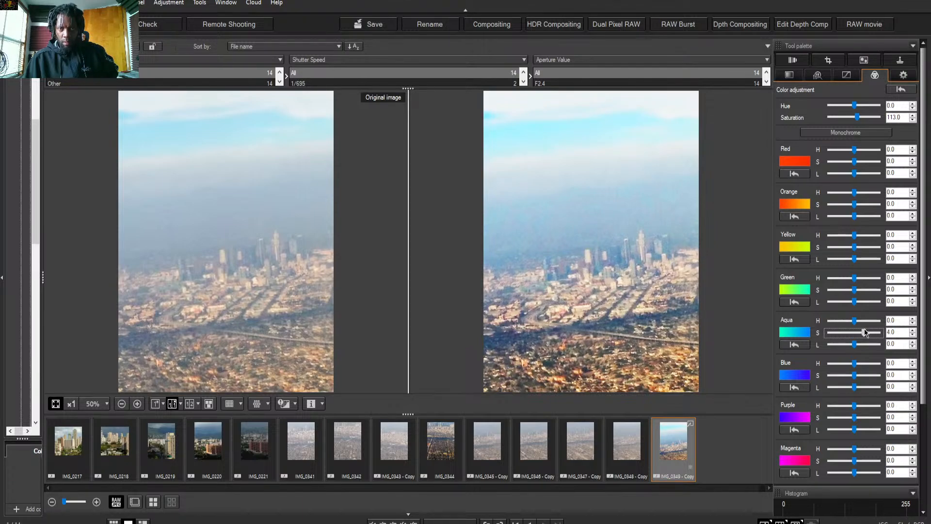
{"action": "mouse_move", "coordinate": [866, 333]}
{"action": "left_mouse_down"}
{"action": "mouse_move", "coordinate": [874, 334]}
{"action": "mouse_move", "coordinate": [866, 334]}
{"action": "left_mouse_up"}
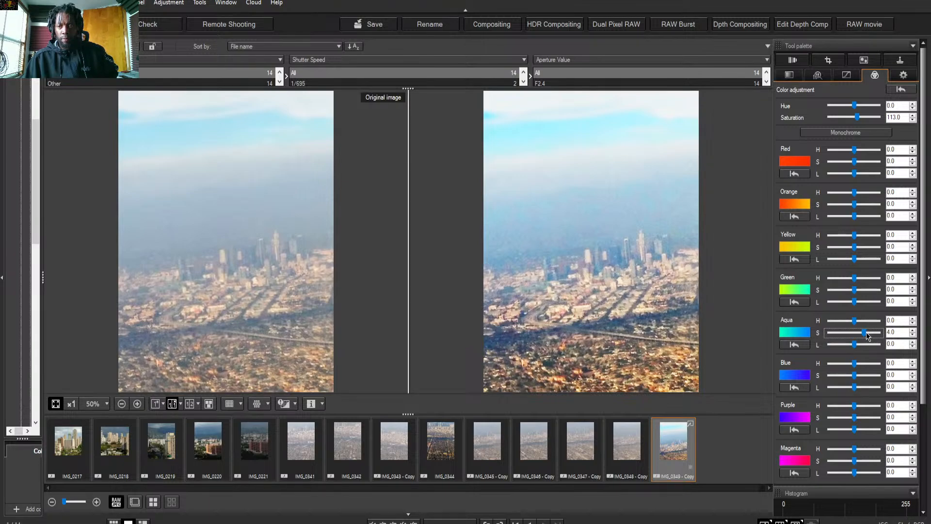
{"action": "left_click_drag", "start_coordinate": [865, 334], "coordinate": [857, 336]}
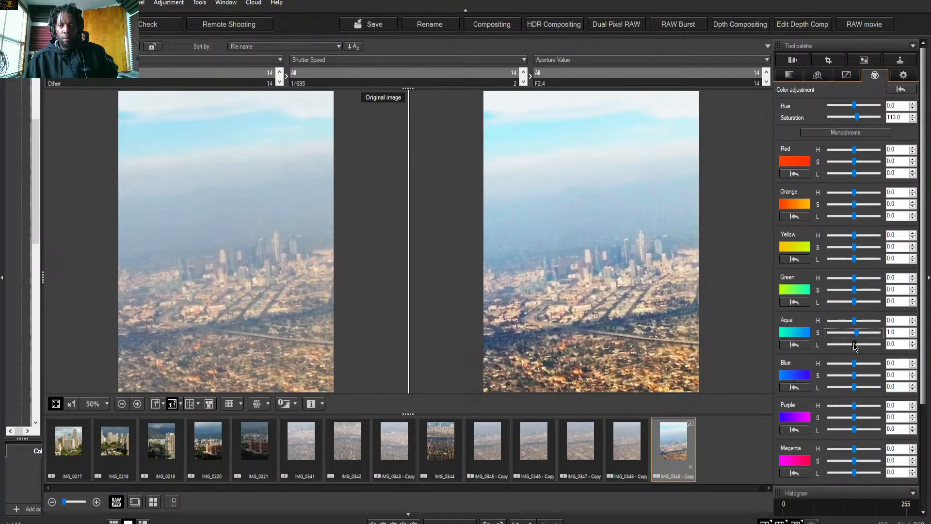
{"action": "mouse_move", "coordinate": [857, 332]}
{"action": "left_mouse_down"}
{"action": "mouse_move", "coordinate": [836, 342]}
{"action": "mouse_move", "coordinate": [849, 345]}
{"action": "left_mouse_up"}
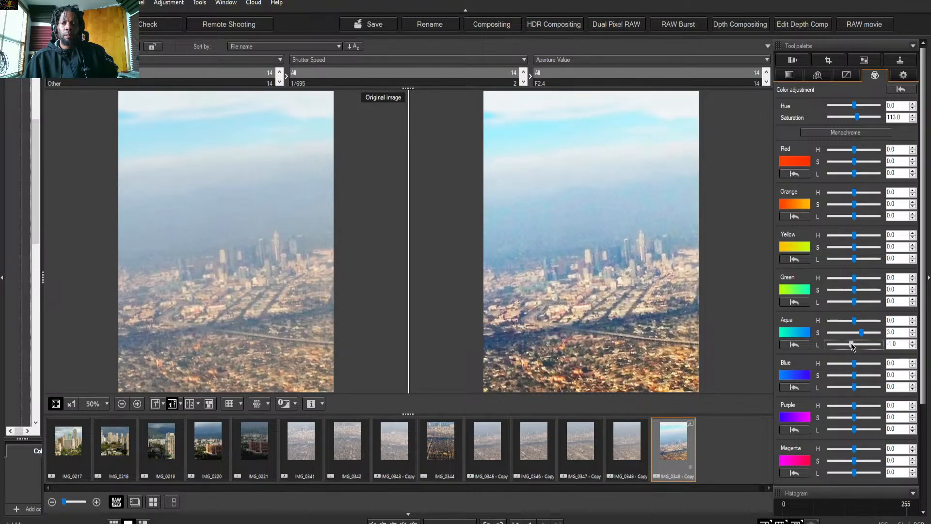
{"action": "left_click_drag", "start_coordinate": [852, 344], "coordinate": [850, 345]}
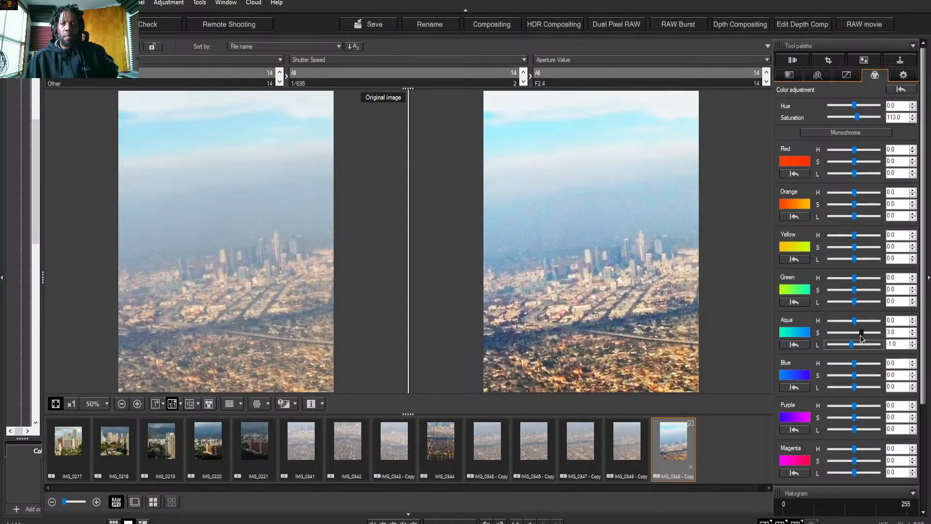
{"action": "left_click", "coordinate": [860, 334]}
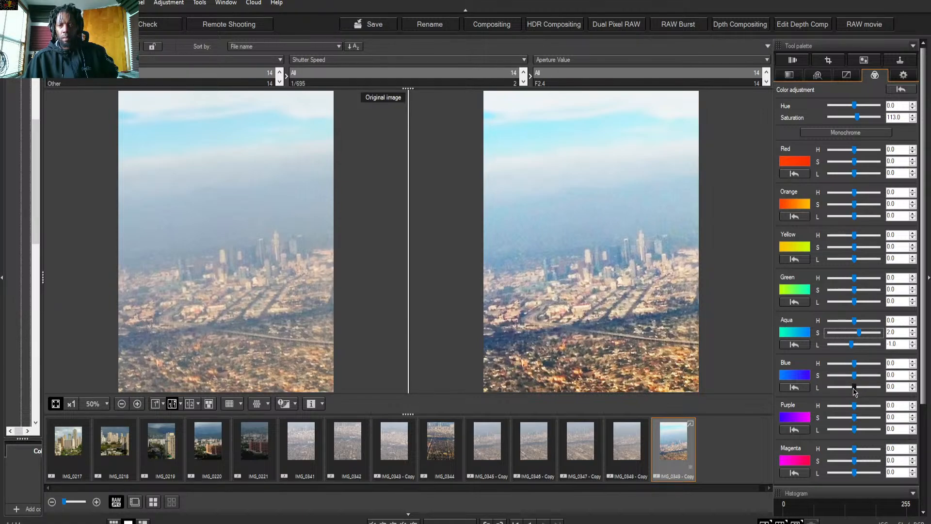
Try a Blue luminance of -10.0 and return the Blue color adjustments to 0.0.
{"action": "left_click_drag", "start_coordinate": [854, 388], "coordinate": [830, 383]}
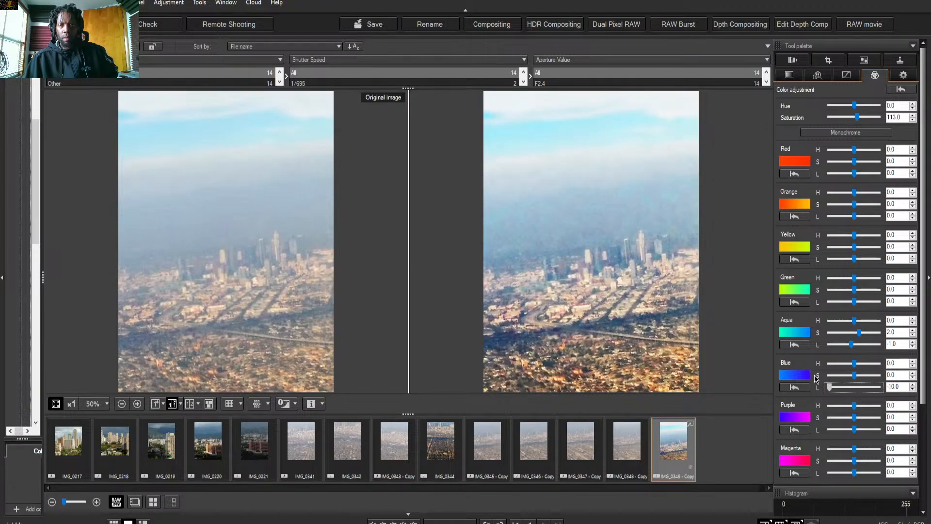
{"action": "left_click", "coordinate": [854, 378]}
{"action": "left_click_drag", "start_coordinate": [877, 377], "coordinate": [856, 390]}
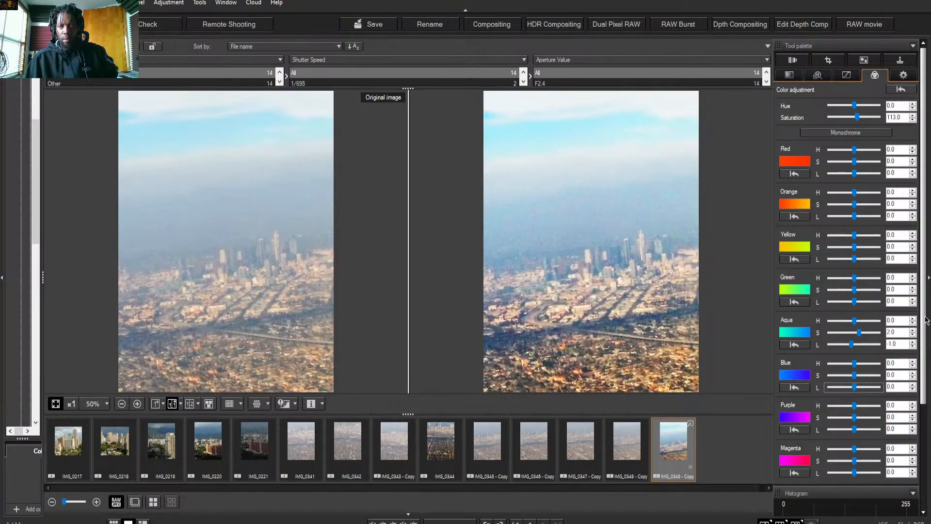
{"action": "scroll", "coordinate": [923, 320], "scroll_direction": "down", "scroll_amount": 1}
{"action": "scroll", "coordinate": [923, 320], "scroll_direction": "up", "scroll_amount": 1}
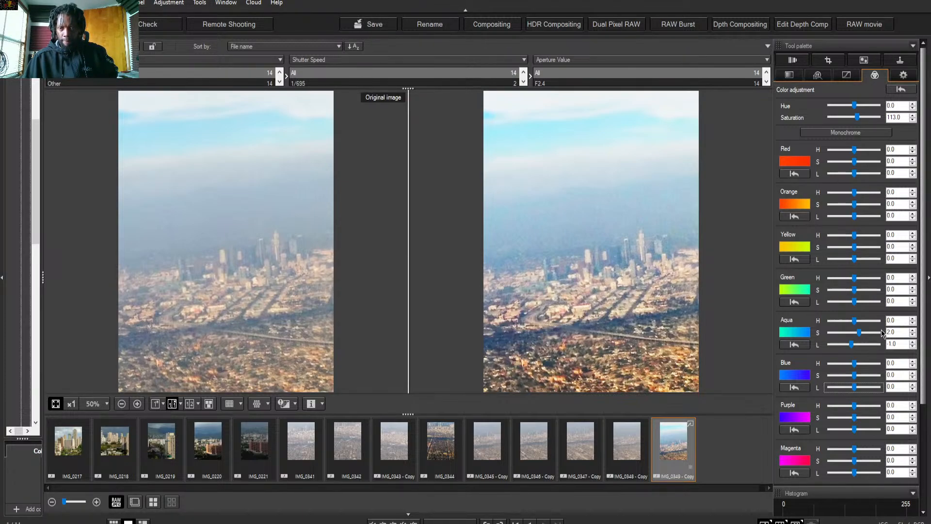
Set both the Orange and the Red color to saturation 1.0 and luminance -1.0.
{"action": "left_click", "coordinate": [855, 206]}
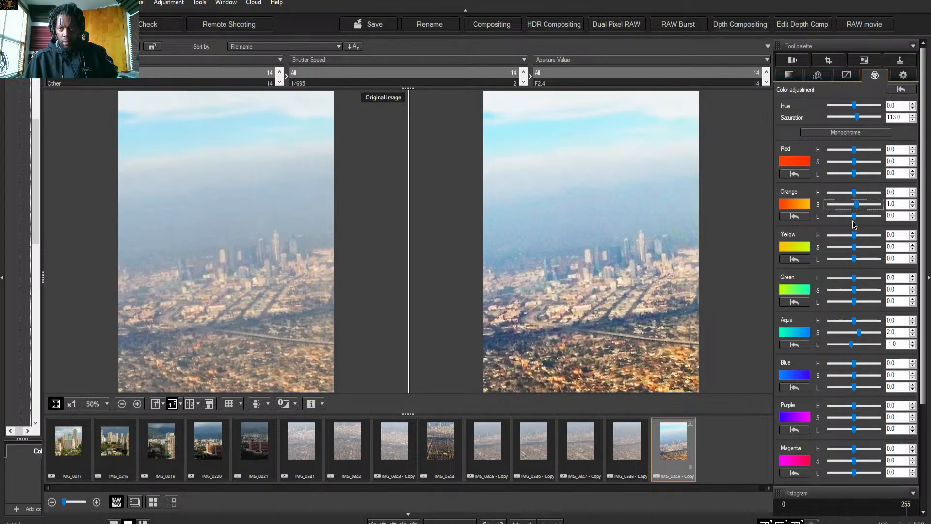
{"action": "left_click_drag", "start_coordinate": [854, 220], "coordinate": [853, 220]}
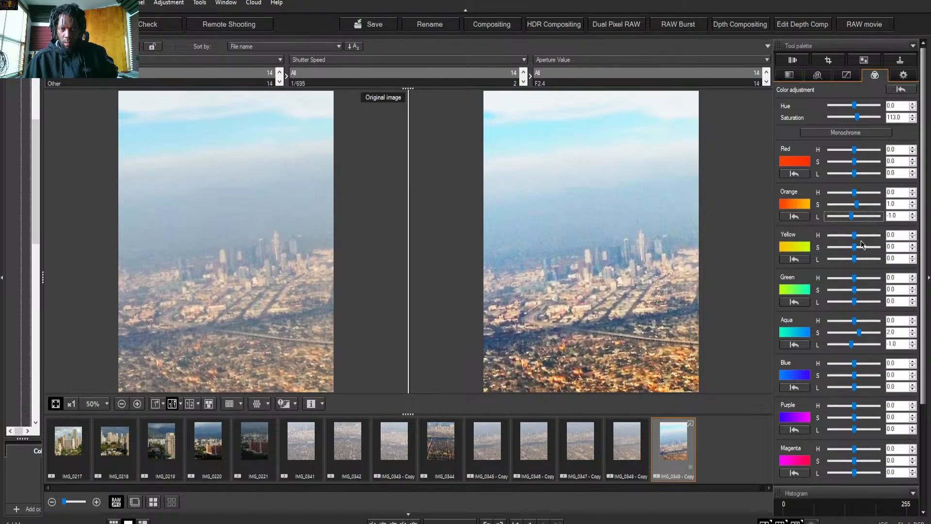
{"action": "left_click", "coordinate": [854, 163]}
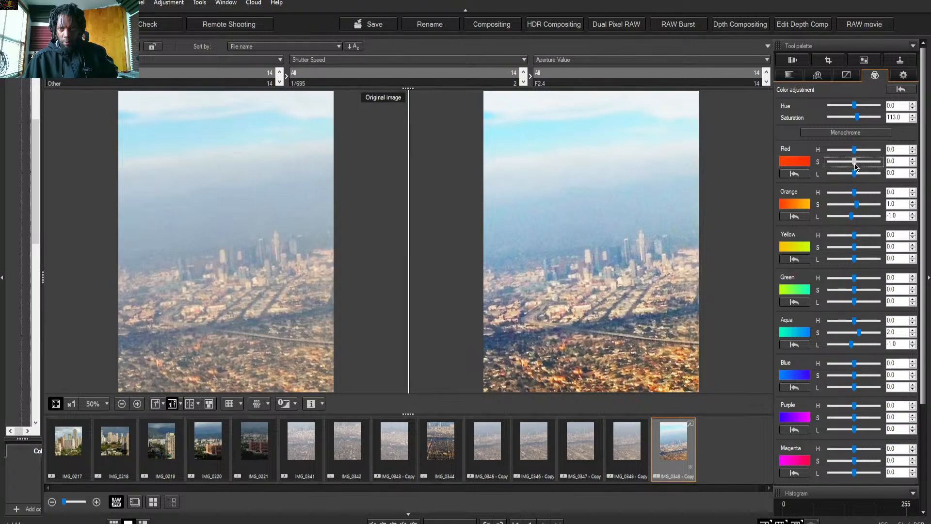
{"action": "left_click_drag", "start_coordinate": [855, 165], "coordinate": [853, 177]}
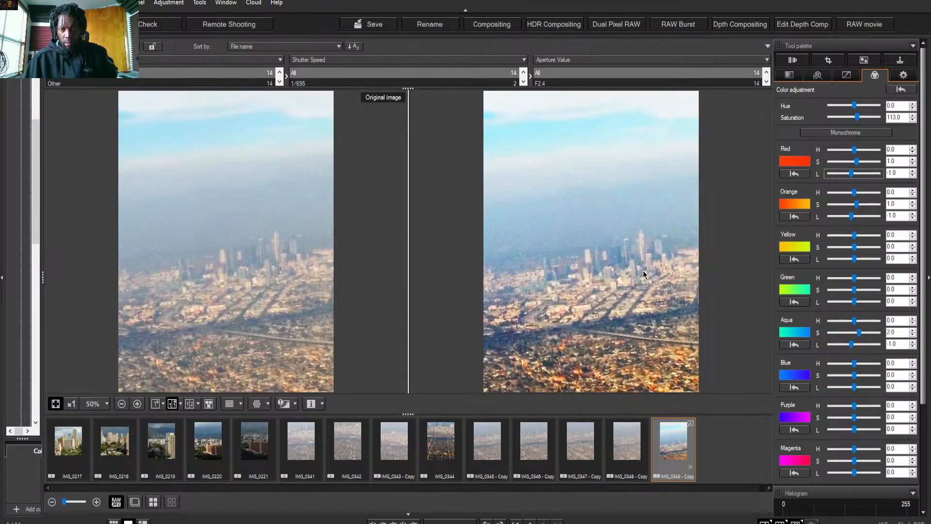
Review the photo's tone curve settings and its noise reduction and sharpness settings.
{"action": "left_click", "coordinate": [849, 77]}
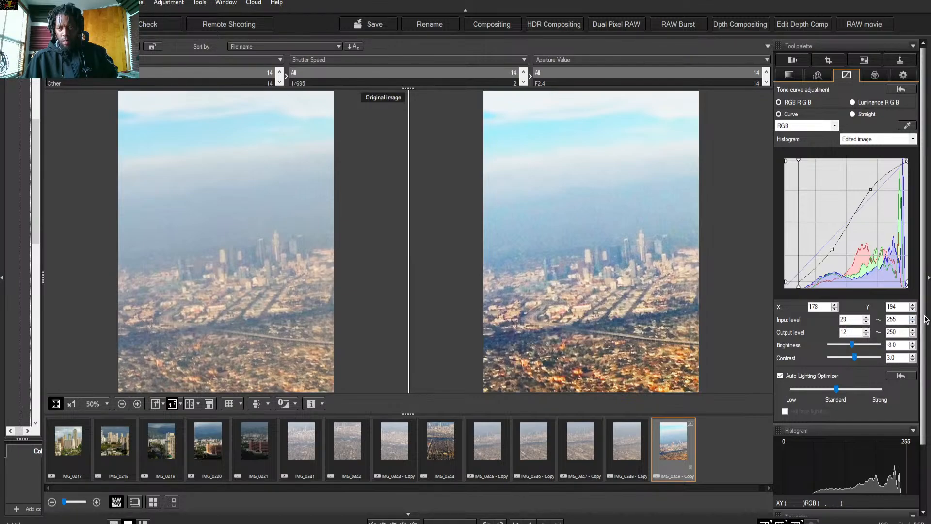
{"action": "scroll", "coordinate": [925, 320], "scroll_direction": "down", "scroll_amount": 2}
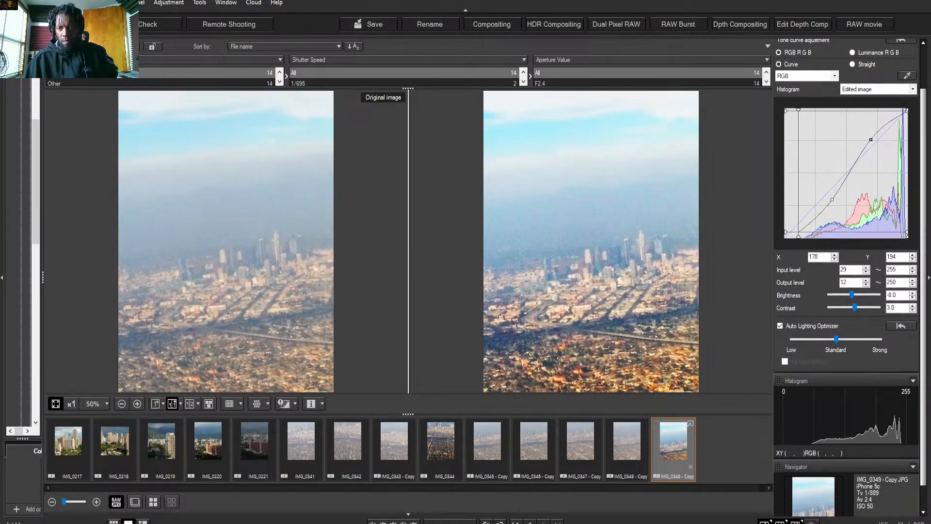
{"action": "scroll", "coordinate": [851, 276], "scroll_direction": "down", "scroll_amount": 1}
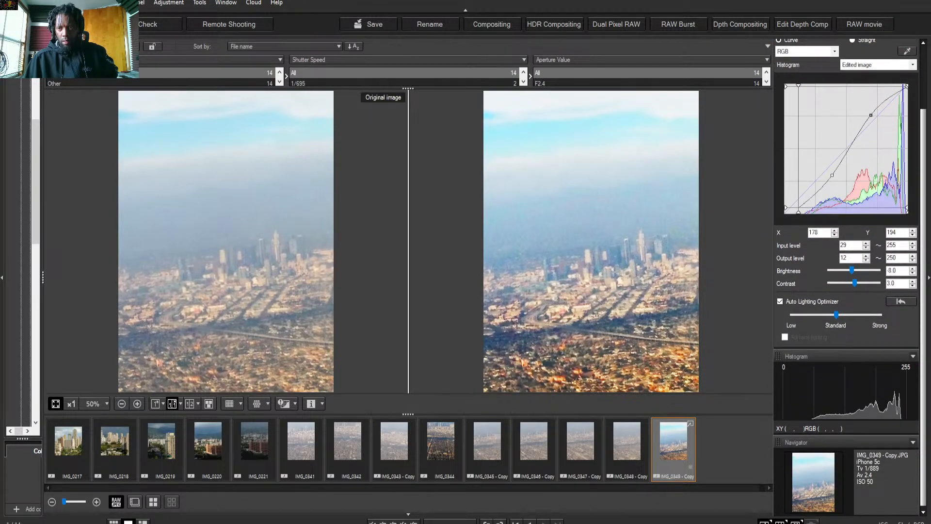
{"action": "scroll", "coordinate": [925, 329], "scroll_direction": "up", "scroll_amount": 3}
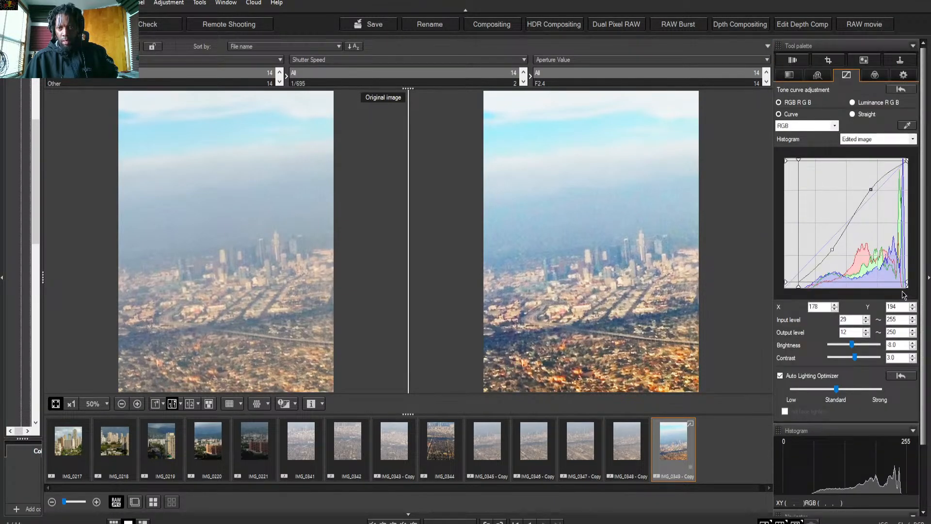
{"action": "left_click", "coordinate": [825, 76]}
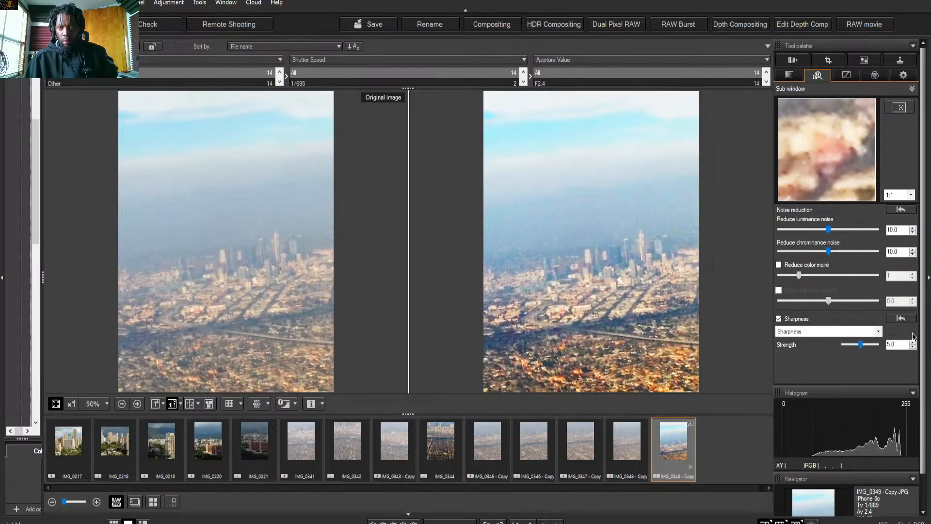
{"action": "scroll", "coordinate": [914, 336], "scroll_direction": "down", "scroll_amount": 2}
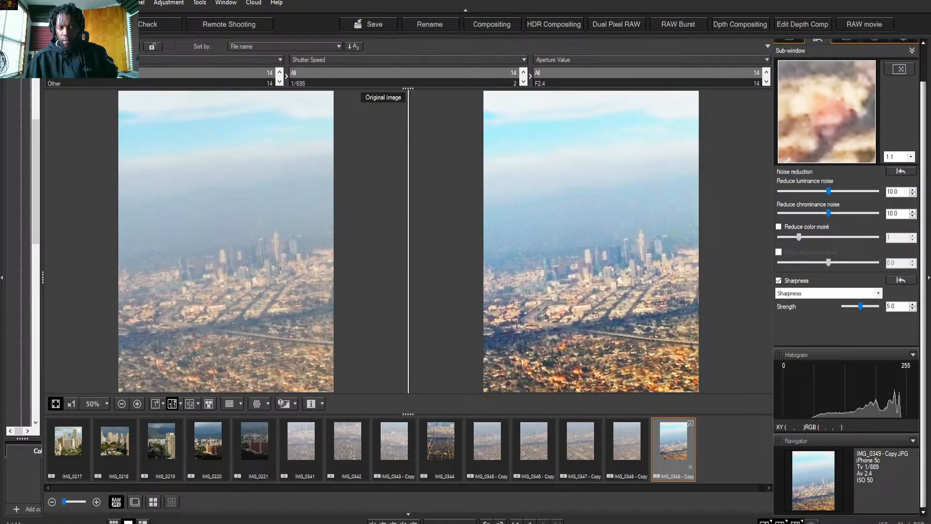
{"action": "scroll", "coordinate": [913, 335], "scroll_direction": "up", "scroll_amount": 2}
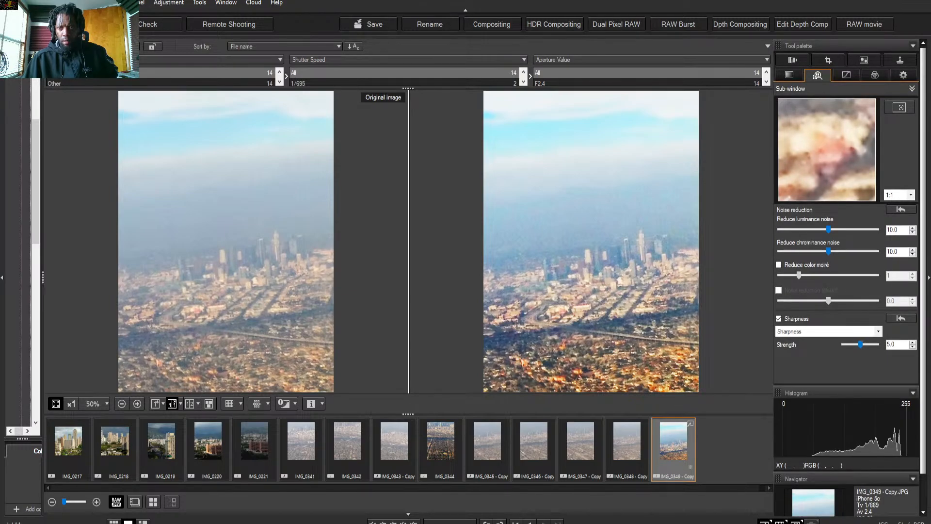
Set luminance noise reduction to 12.0, chrominance noise reduction to 11.0 and sharpness strength to 5.0.
{"action": "left_click", "coordinate": [828, 230]}
{"action": "left_click_drag", "start_coordinate": [853, 232], "coordinate": [881, 233]}
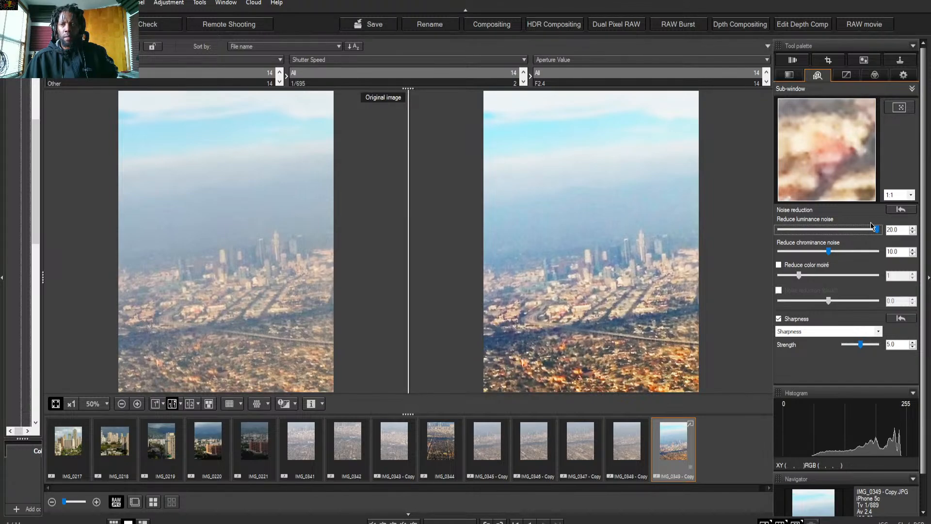
{"action": "left_click_drag", "start_coordinate": [873, 229], "coordinate": [837, 233]}
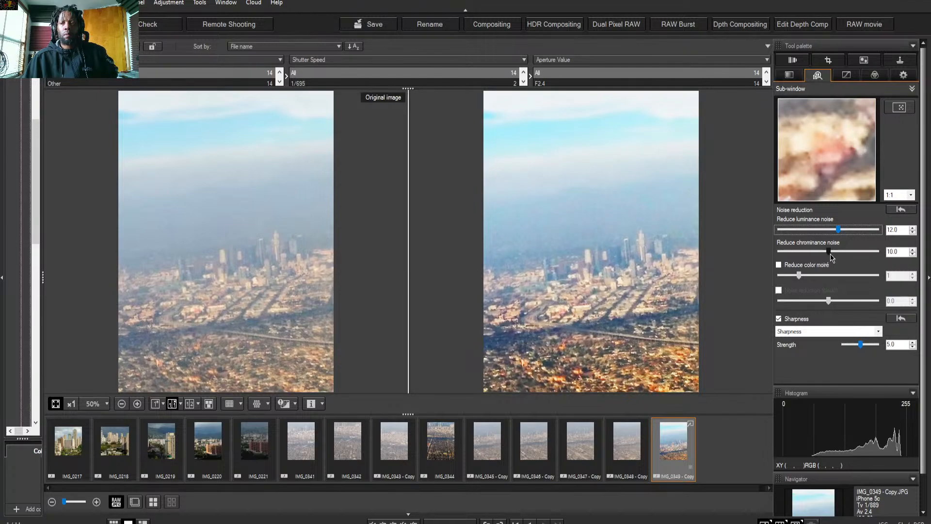
{"action": "left_click", "coordinate": [830, 255]}
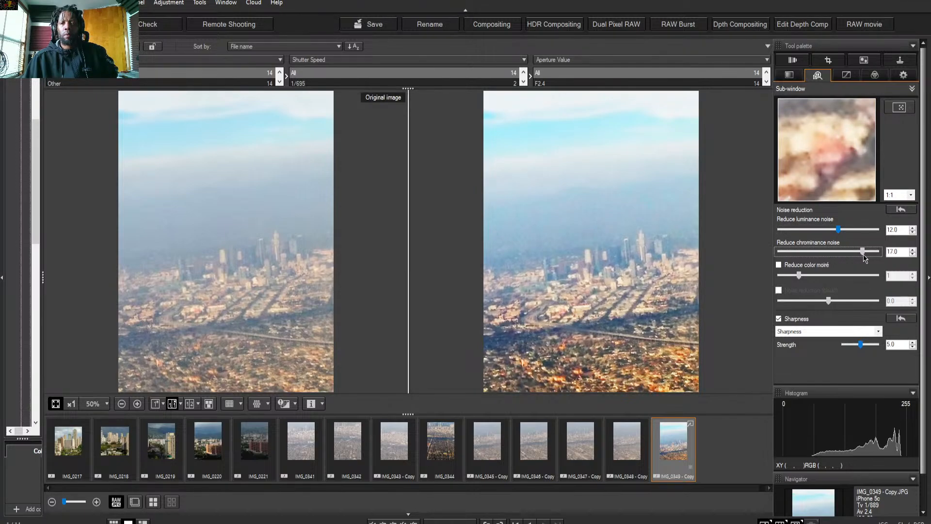
{"action": "left_click_drag", "start_coordinate": [877, 251], "coordinate": [833, 261]}
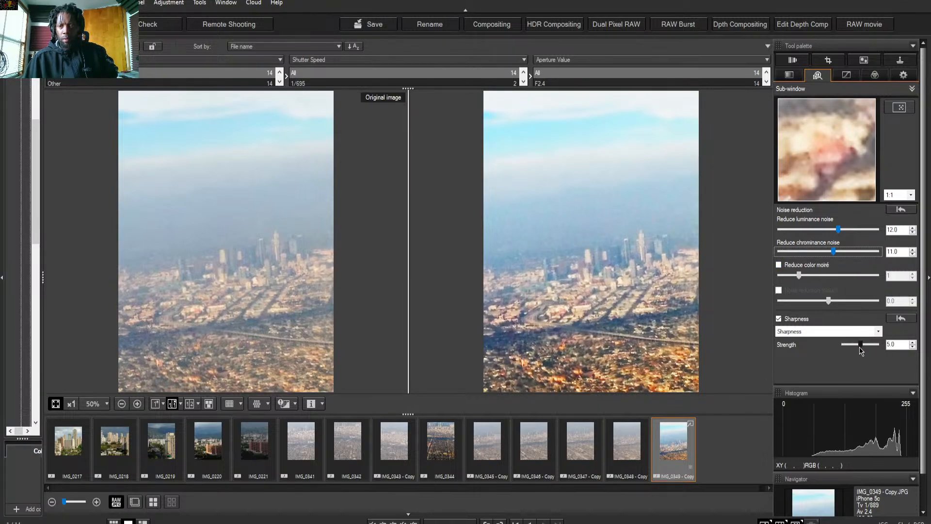
{"action": "mouse_move", "coordinate": [859, 347]}
{"action": "left_mouse_down"}
{"action": "mouse_move", "coordinate": [832, 345]}
{"action": "mouse_move", "coordinate": [856, 345]}
{"action": "left_mouse_up"}
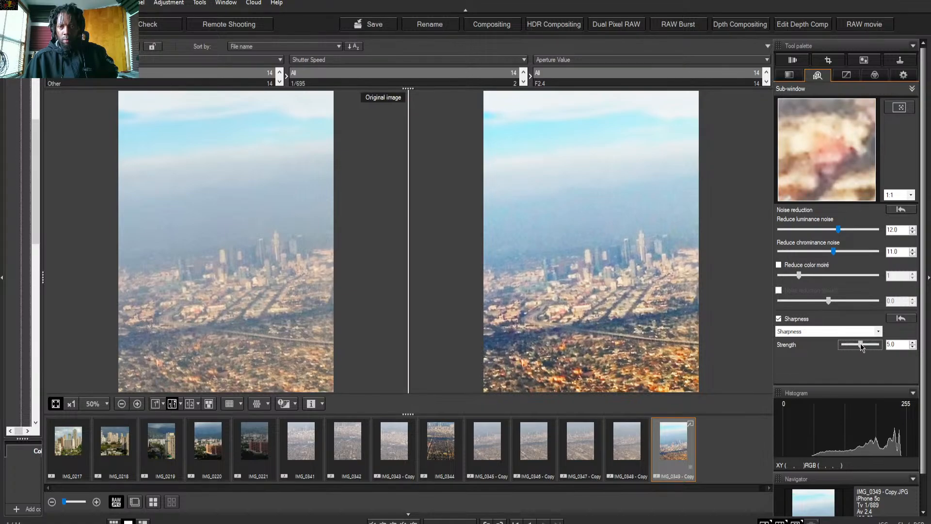
{"action": "left_click_drag", "start_coordinate": [884, 347], "coordinate": [866, 348]}
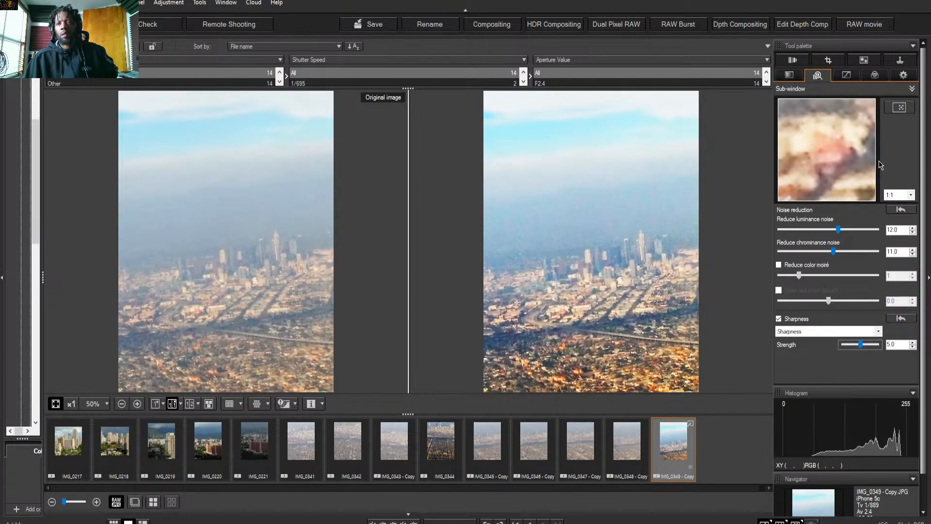
Try a minimum output level of 36 on the tone curve, and settle on 14.
{"action": "left_click", "coordinate": [848, 78]}
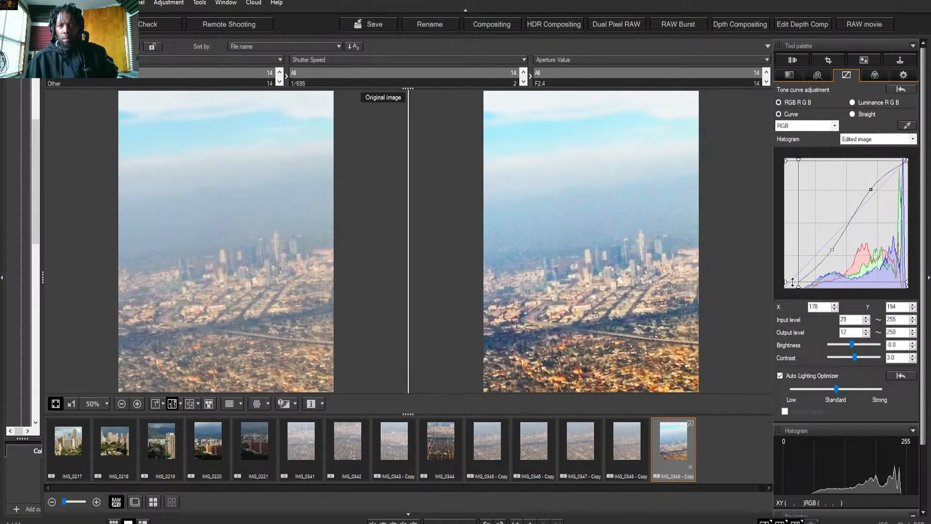
{"action": "mouse_move", "coordinate": [792, 281]}
{"action": "left_mouse_down"}
{"action": "mouse_move", "coordinate": [790, 261]}
{"action": "mouse_move", "coordinate": [795, 289]}
{"action": "mouse_move", "coordinate": [793, 257]}
{"action": "mouse_move", "coordinate": [798, 270]}
{"action": "left_mouse_up"}
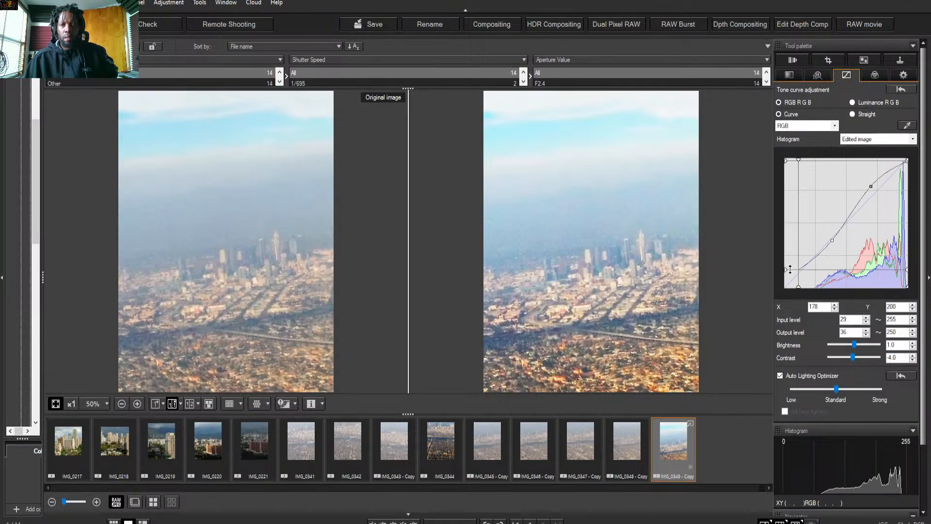
{"action": "left_click_drag", "start_coordinate": [789, 269], "coordinate": [788, 280]}
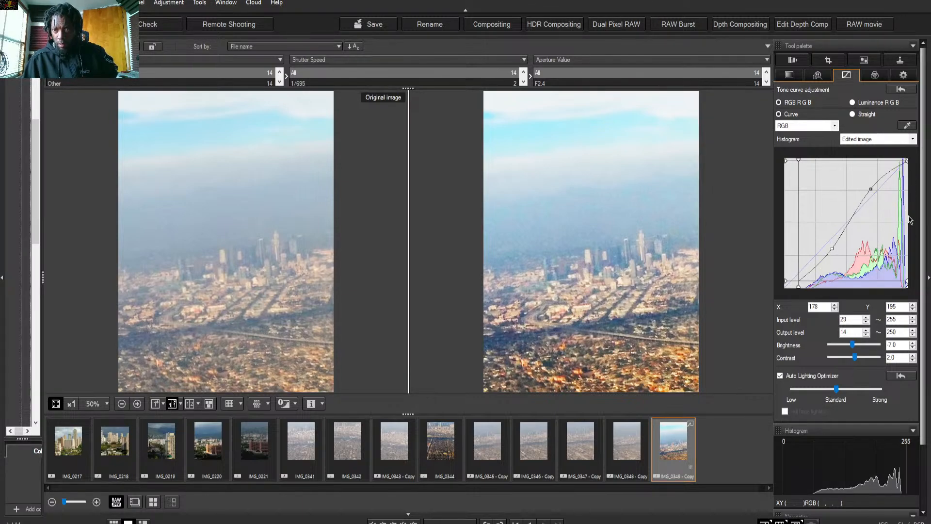
{"action": "left_click_drag", "start_coordinate": [905, 266], "coordinate": [915, 264]}
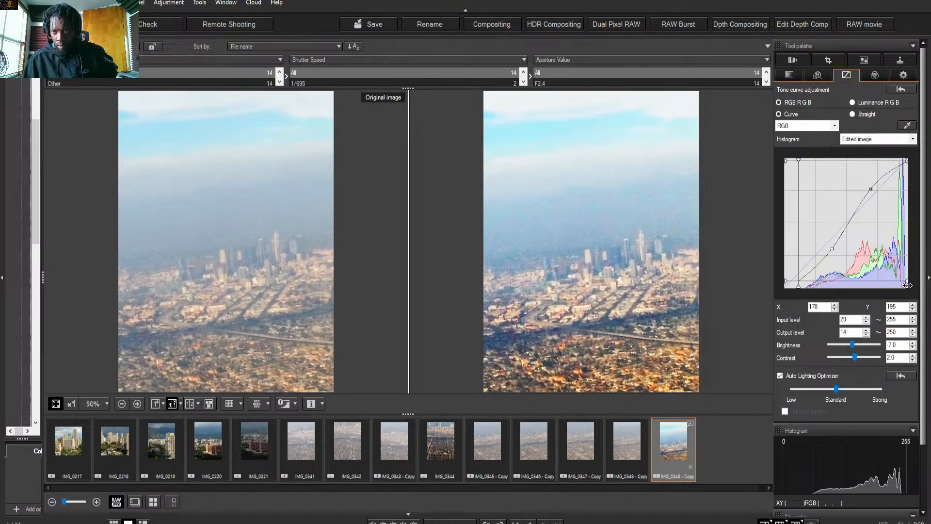
{"action": "left_click_drag", "start_coordinate": [906, 285], "coordinate": [914, 286]}
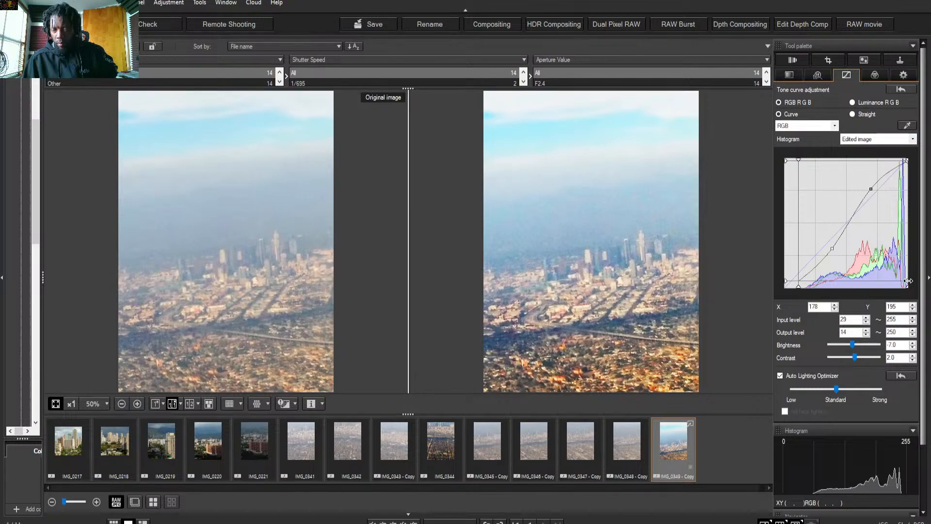
Compare the tone curve histogram of the original image with that of the edited image.
{"action": "left_click", "coordinate": [912, 141]}
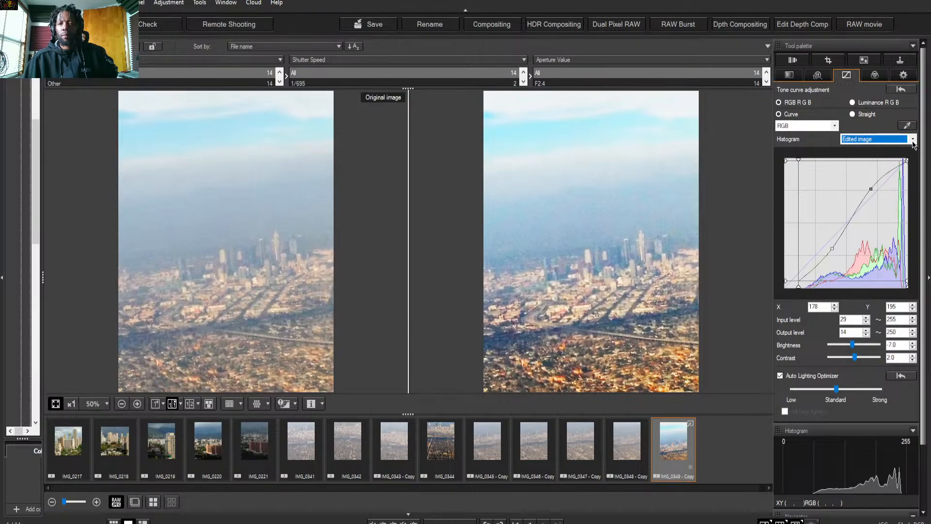
{"action": "left_click", "coordinate": [912, 142]}
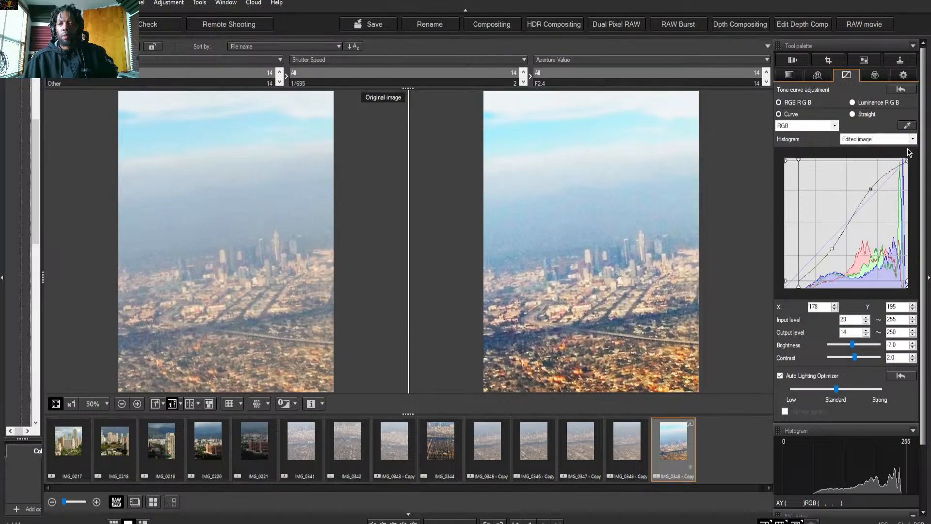
{"action": "left_click", "coordinate": [909, 153]}
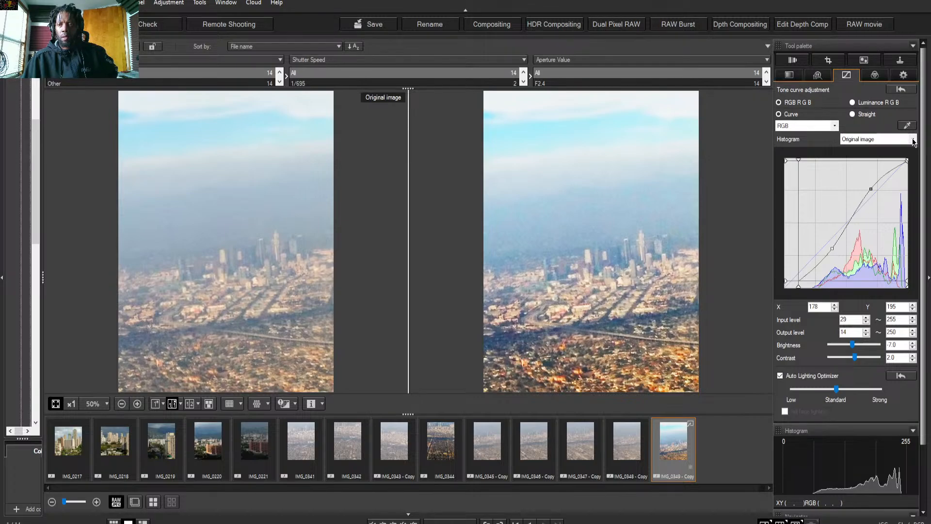
{"action": "key", "text": "Down"}
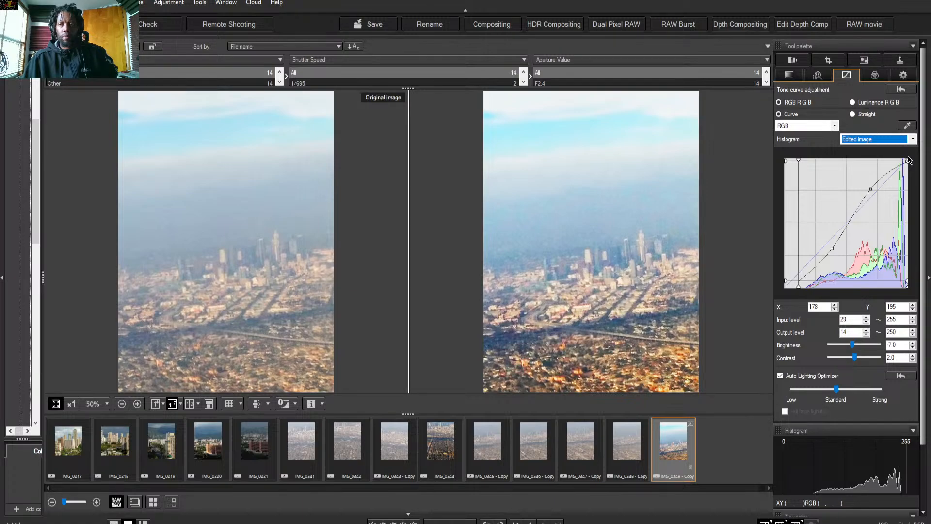
Toggle the Auto Lighting Optimizer off and on to compare its effect, and leave it enabled.
{"action": "left_click", "coordinate": [781, 376]}
{"action": "left_click", "coordinate": [780, 376]}
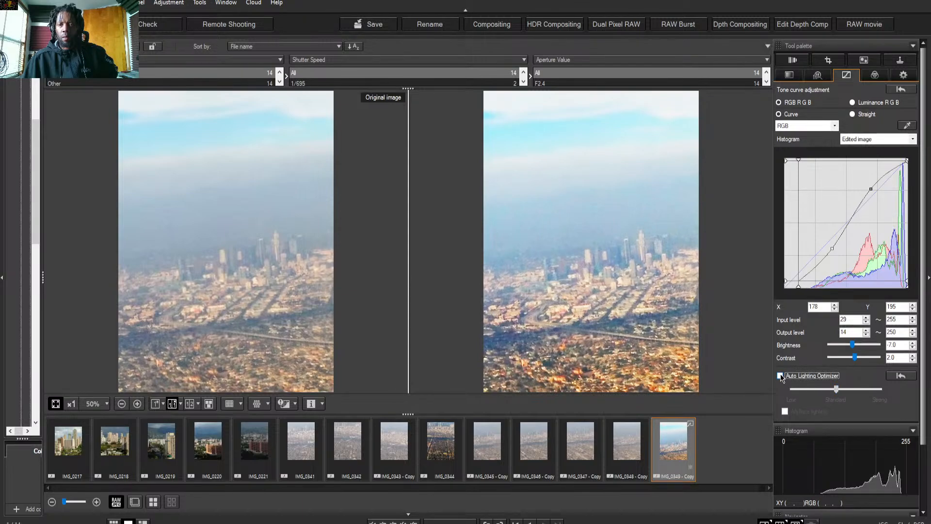
{"action": "left_click", "coordinate": [781, 376]}
{"action": "left_click", "coordinate": [781, 377]}
{"action": "left_click", "coordinate": [780, 376]}
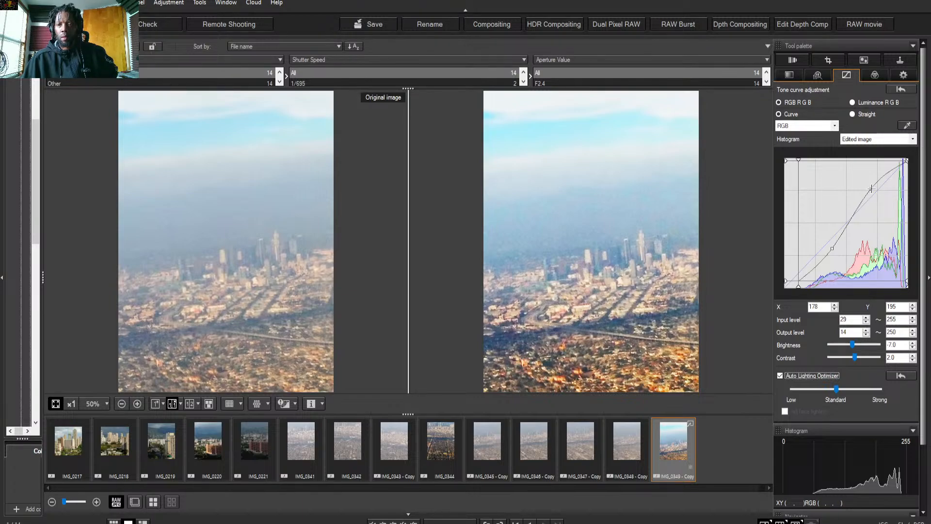
Try darker positions for the RGB tone curve's upper control point, and place it at about X 180, Y 188.
{"action": "left_click_drag", "start_coordinate": [872, 189], "coordinate": [879, 193]}
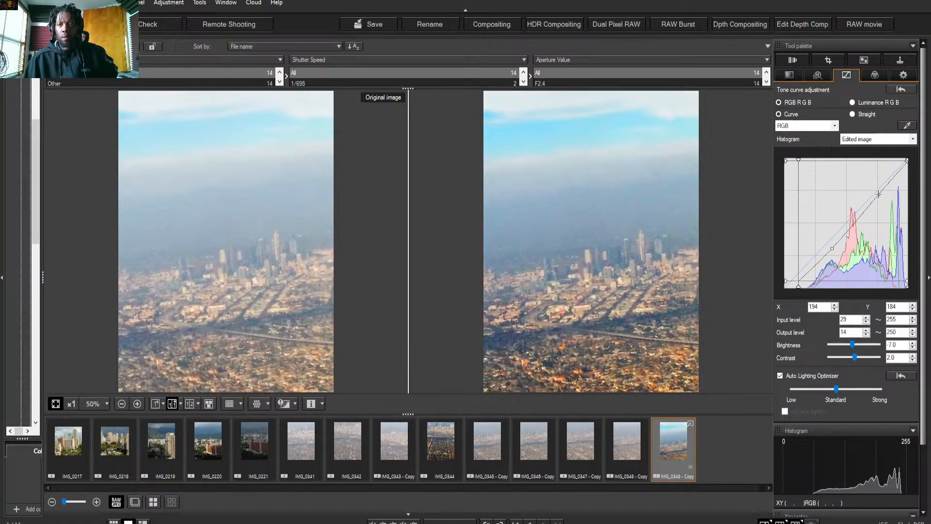
{"action": "left_click_drag", "start_coordinate": [879, 194], "coordinate": [880, 200]}
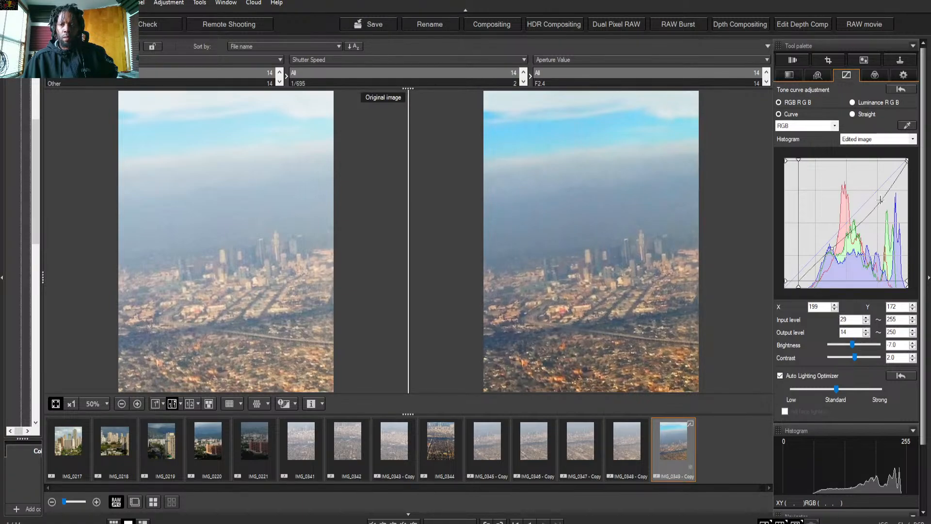
{"action": "left_click_drag", "start_coordinate": [881, 200], "coordinate": [871, 193]}
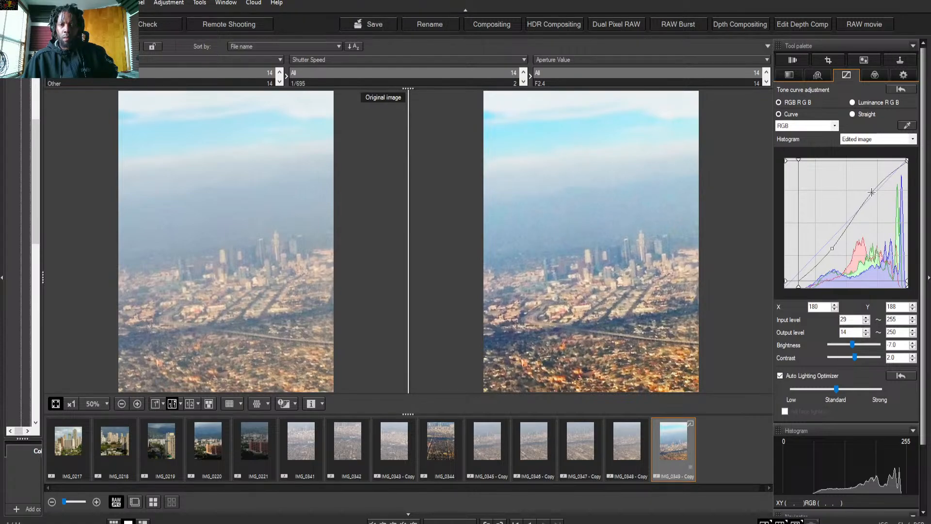
{"action": "left_click_drag", "start_coordinate": [872, 193], "coordinate": [870, 192]}
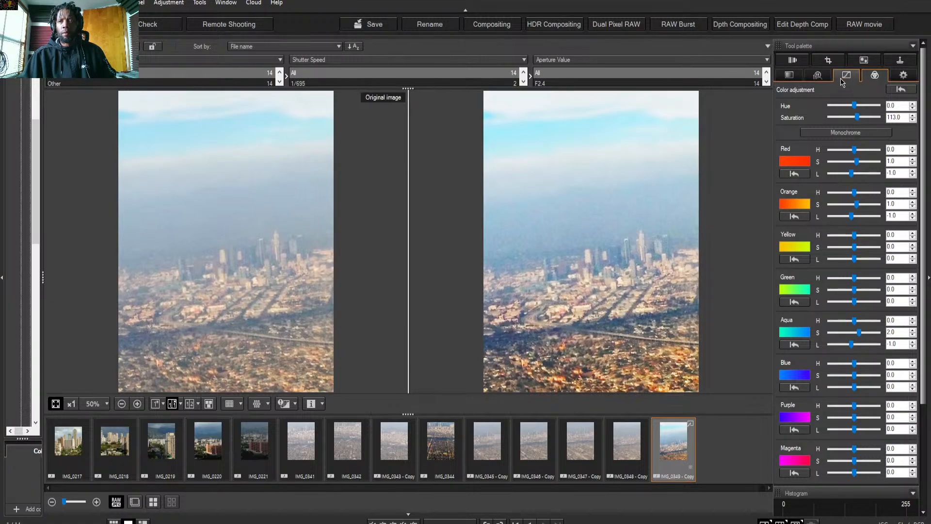
Straighten the photo with a crop angle of 2.00 and a crop height of 3134, and view it beside the original.
{"action": "left_click", "coordinate": [829, 60]}
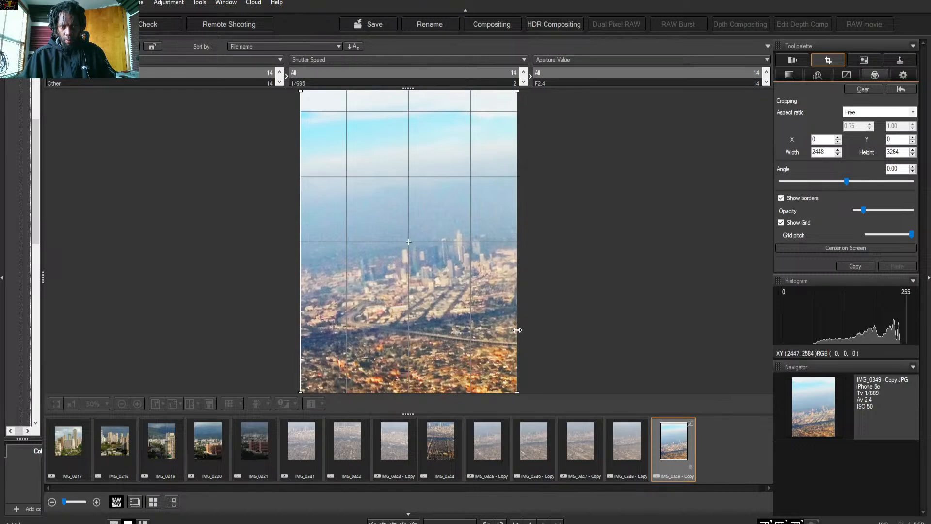
{"action": "mouse_move", "coordinate": [522, 331]}
{"action": "left_mouse_down"}
{"action": "mouse_move", "coordinate": [496, 325]}
{"action": "mouse_move", "coordinate": [518, 328]}
{"action": "mouse_move", "coordinate": [508, 327]}
{"action": "left_mouse_up"}
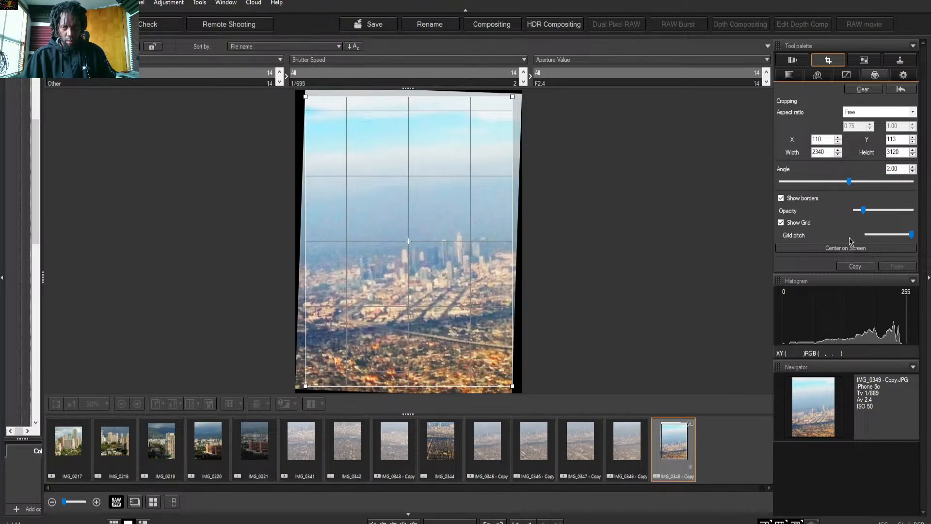
{"action": "left_click", "coordinate": [853, 249]}
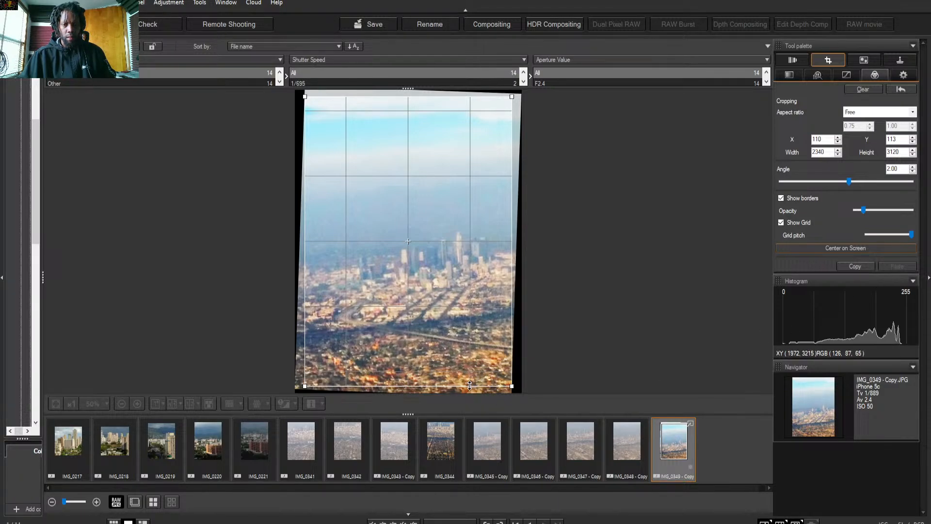
{"action": "left_click_drag", "start_coordinate": [469, 386], "coordinate": [469, 387]}
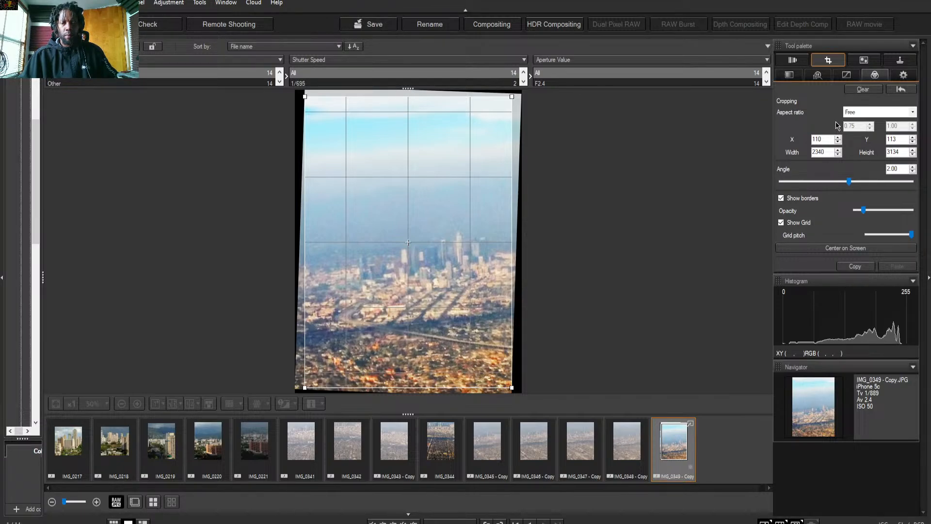
{"action": "left_click", "coordinate": [795, 75]}
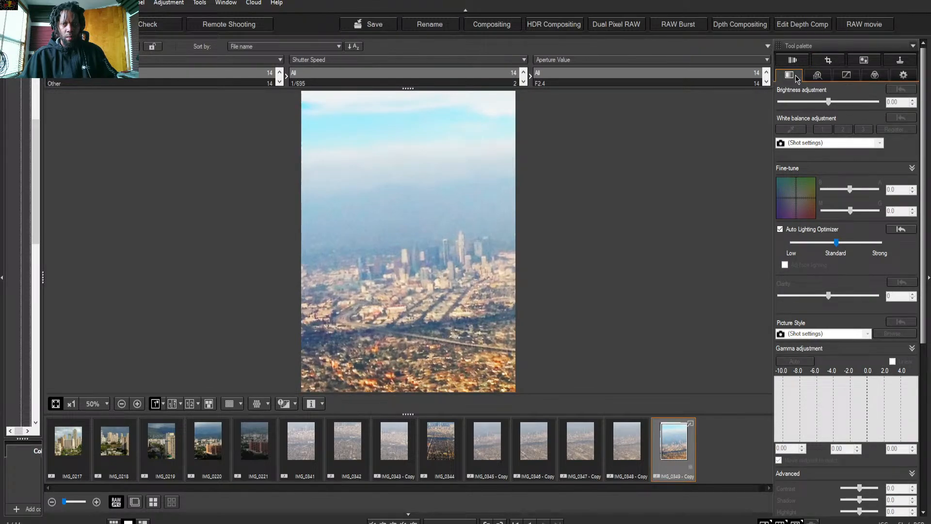
{"action": "left_click", "coordinate": [172, 404]}
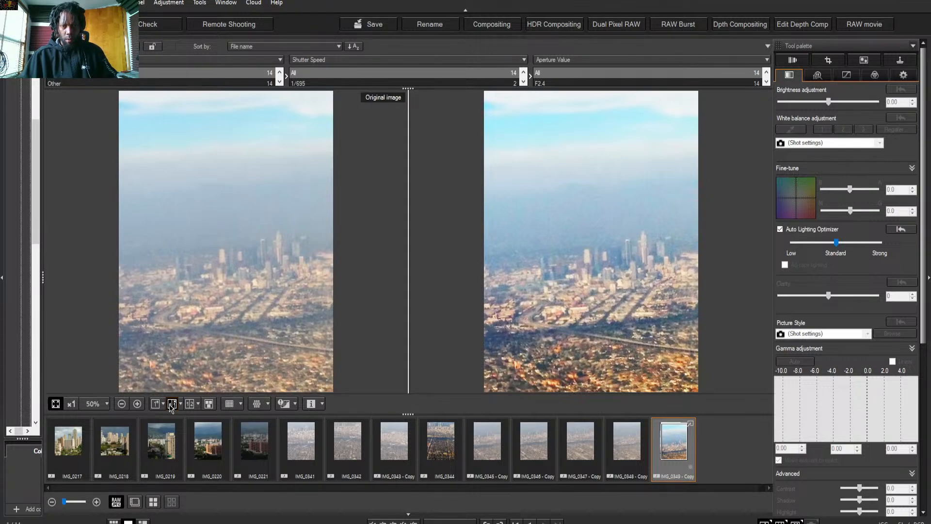
Set the crop angle to 4.00 and the crop area to 2243 by 3016, and compare the result with the original.
{"action": "left_click", "coordinate": [830, 60]}
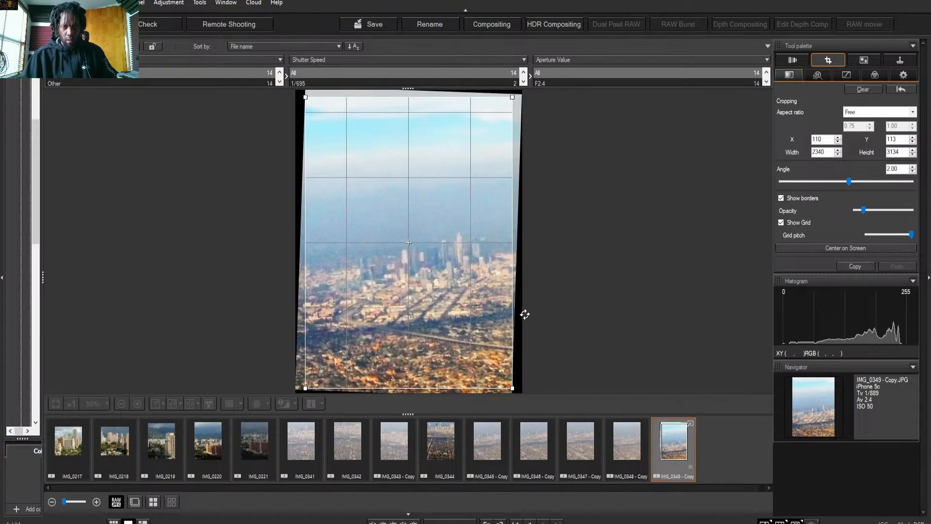
{"action": "mouse_move", "coordinate": [517, 333]}
{"action": "left_mouse_down"}
{"action": "mouse_move", "coordinate": [545, 337]}
{"action": "mouse_move", "coordinate": [515, 337]}
{"action": "left_mouse_up"}
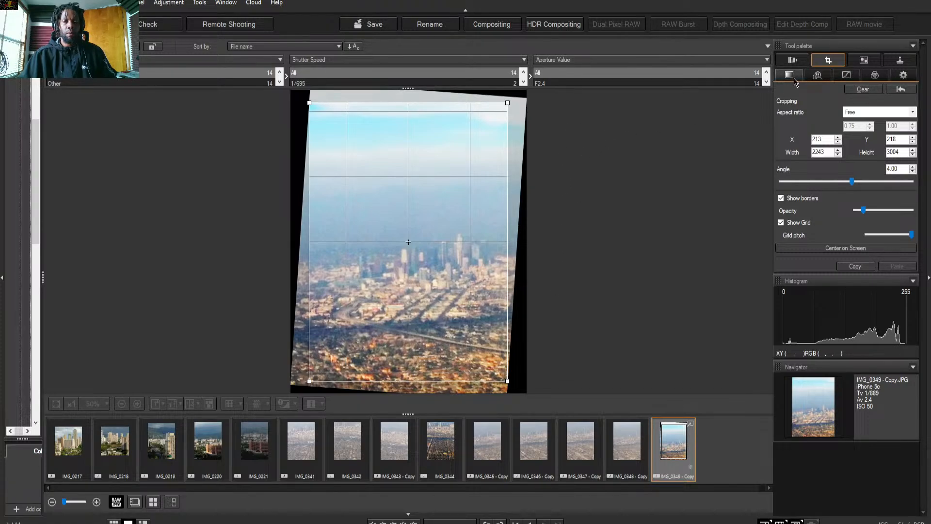
{"action": "left_click_drag", "start_coordinate": [433, 380], "coordinate": [433, 382]}
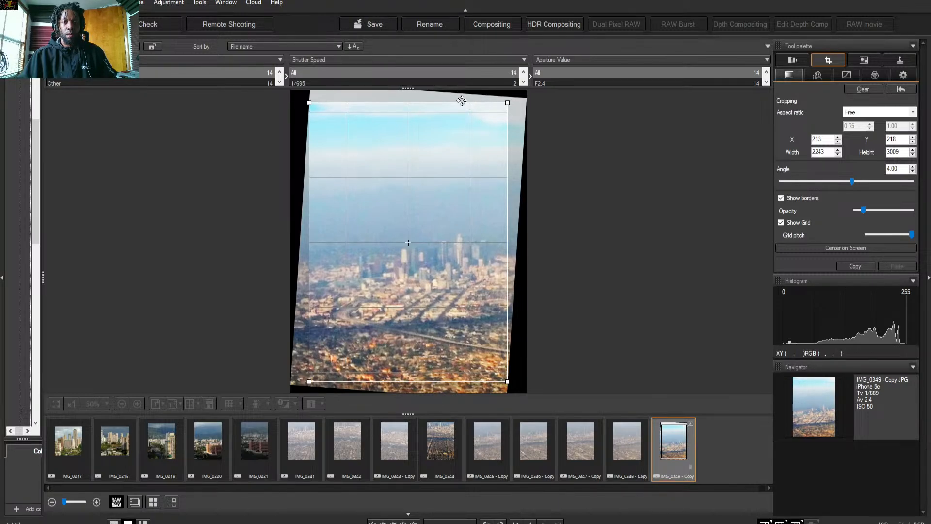
{"action": "left_click_drag", "start_coordinate": [462, 102], "coordinate": [462, 99]}
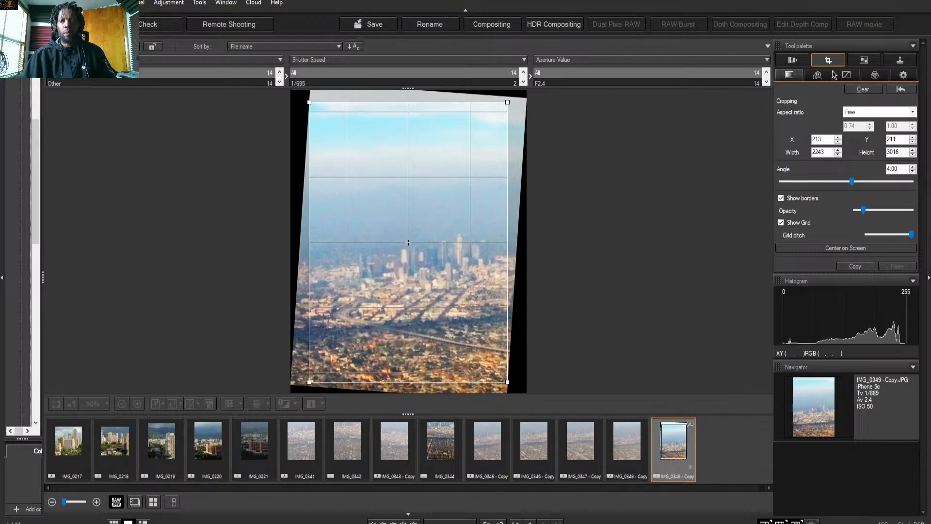
{"action": "left_click", "coordinate": [790, 76]}
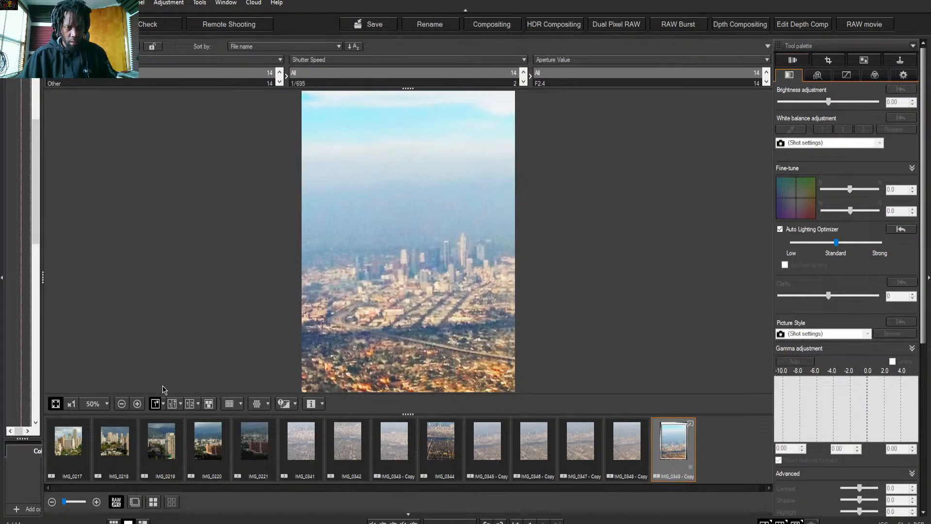
{"action": "left_click", "coordinate": [172, 404]}
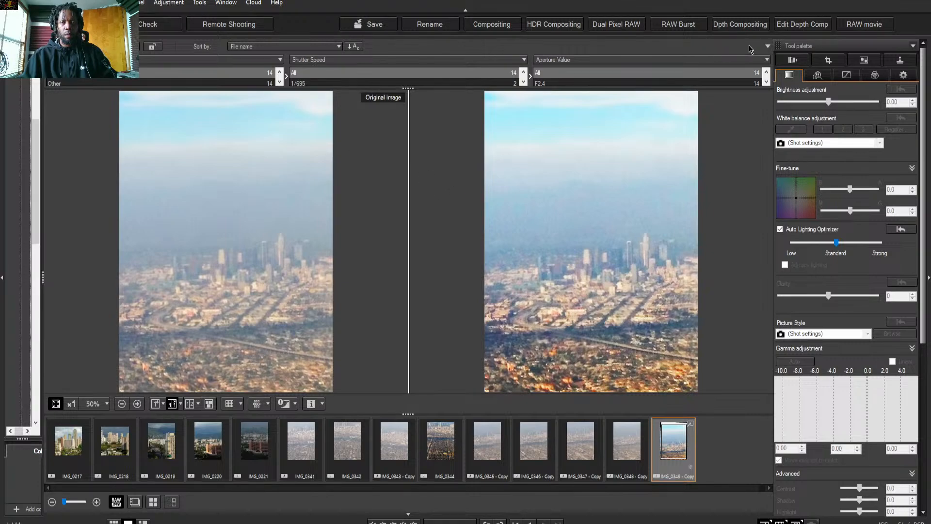
{"action": "left_click", "coordinate": [880, 22]}
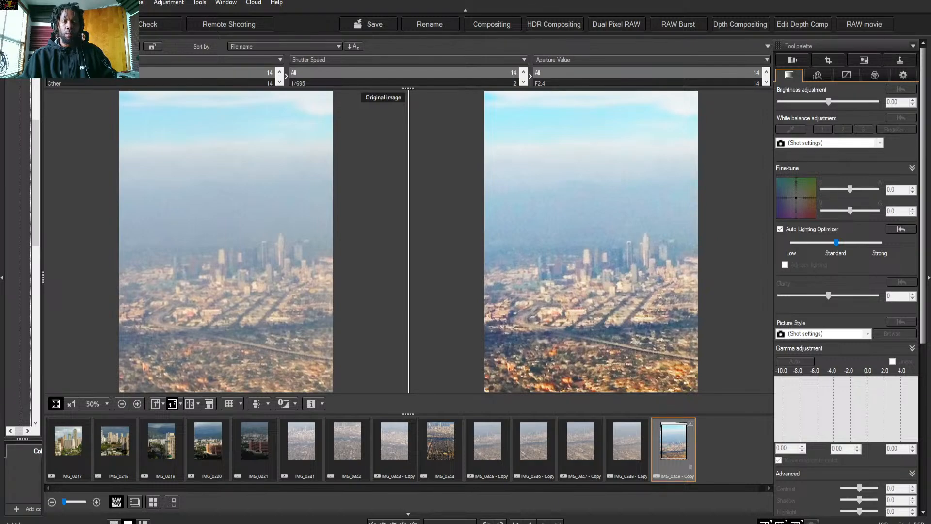